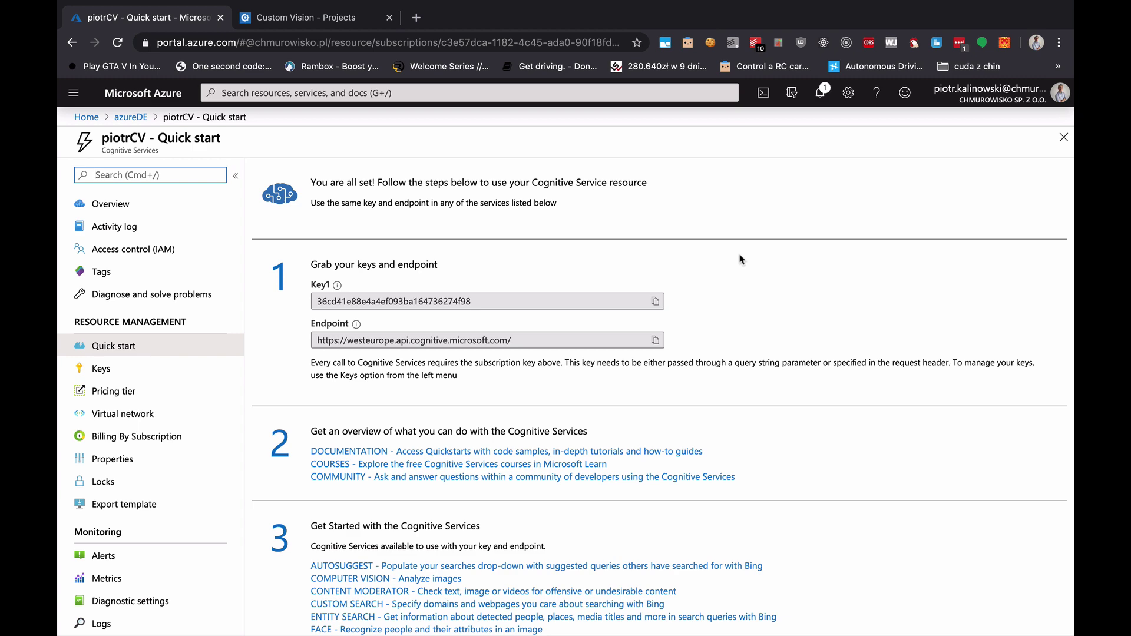
# Step: Switch to Finder and look through the images in the batman folder
pyautogui.hotkey('ctrl', 'Left')
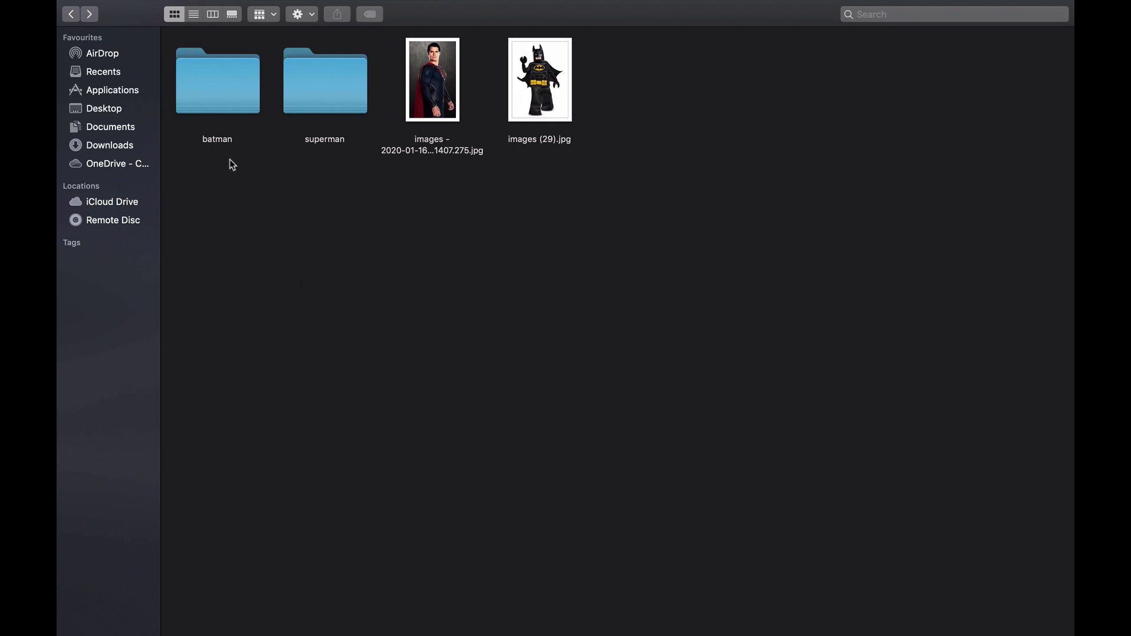
pyautogui.doubleClick(225, 92)
pyautogui.scroll(5, 466, 227)
pyautogui.hscroll(-5, 465, 227)
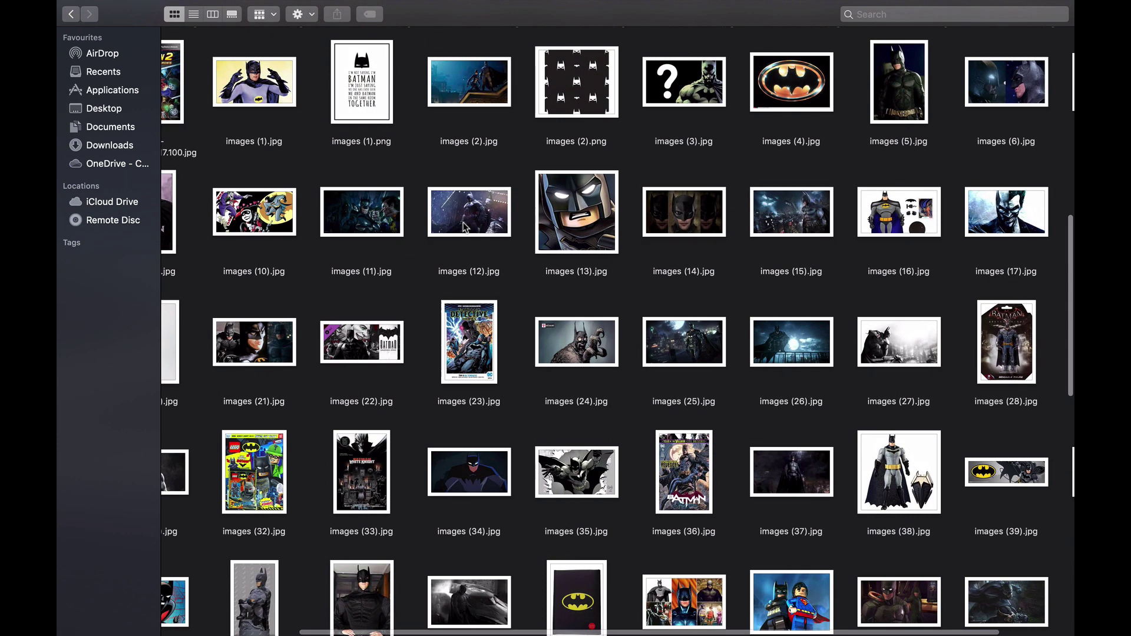
pyautogui.scroll(10, 466, 226)
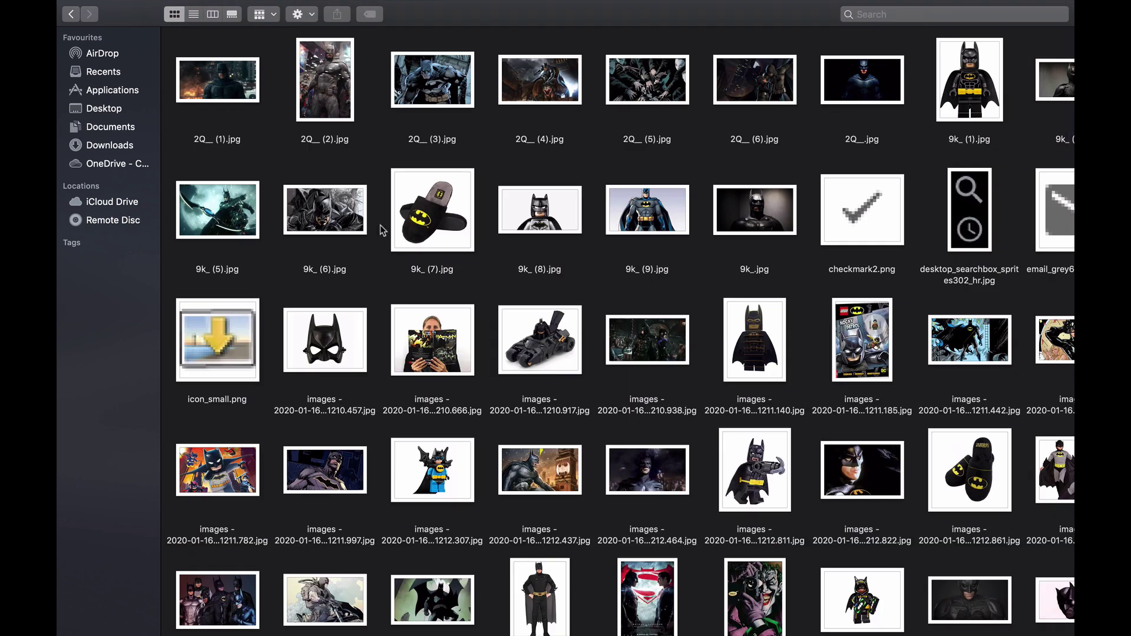
pyautogui.press('super+bracketleft')
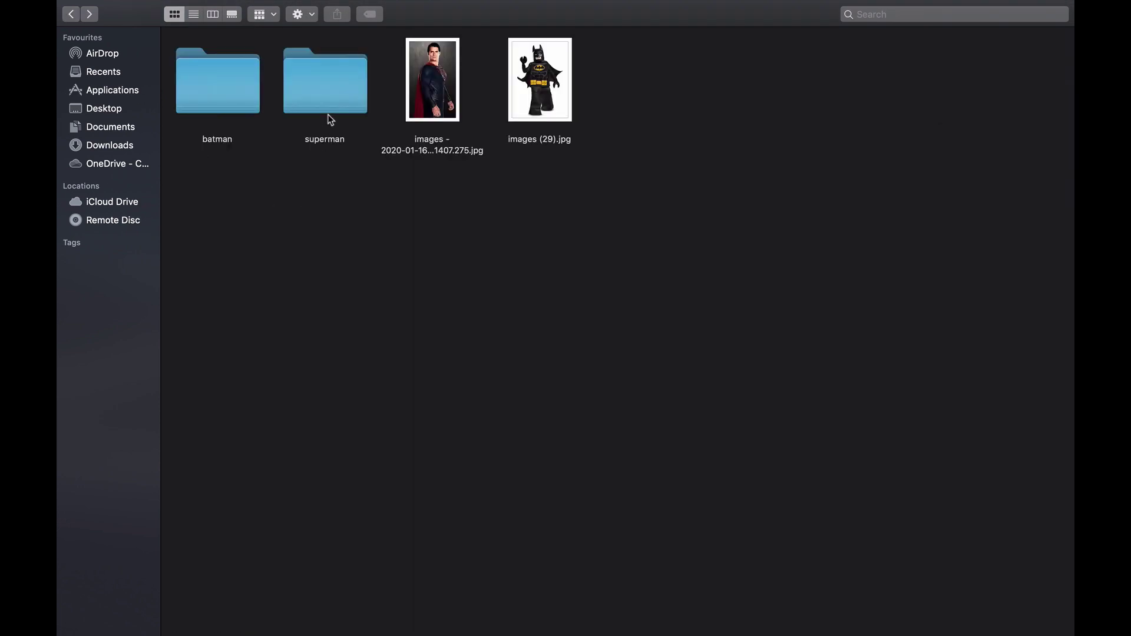
# Step: Look through the images in the superman folder and return to the parent folder
pyautogui.click(337, 94)
pyautogui.doubleClick(337, 94)
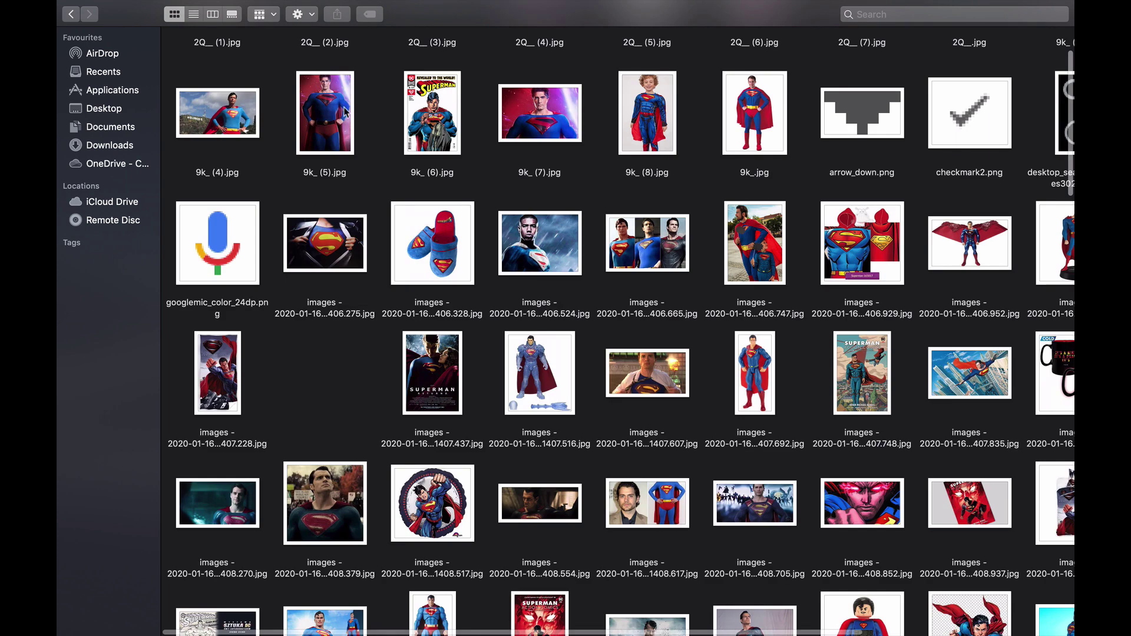
pyautogui.hscroll(3, 606, 230)
pyautogui.scroll(-5, 605, 229)
pyautogui.hscroll(2, 605, 230)
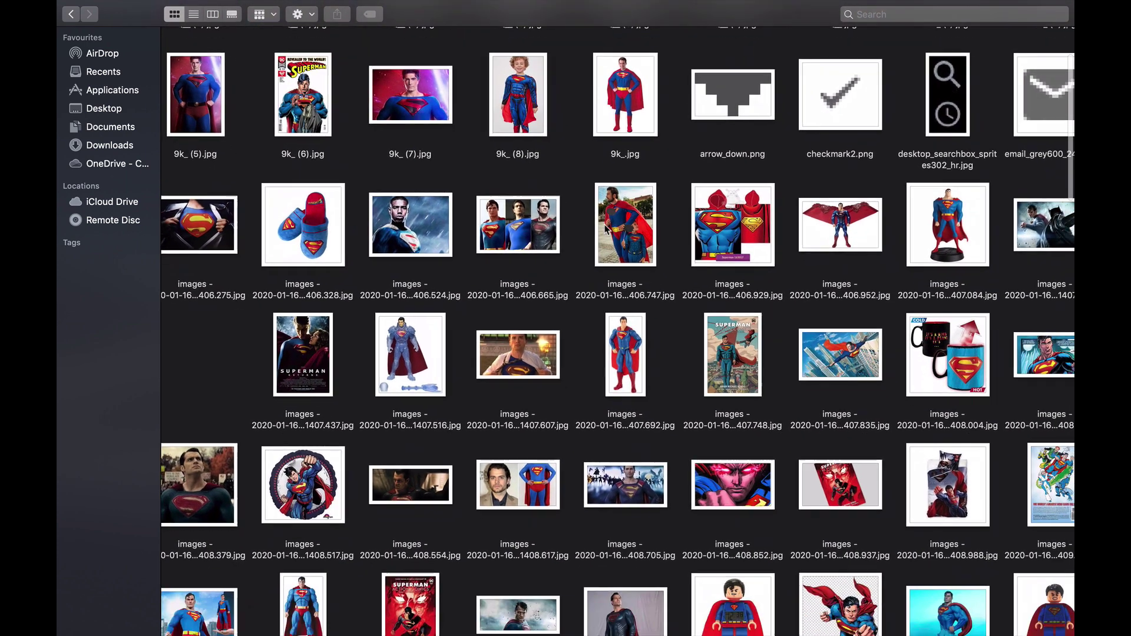
pyautogui.scroll(-1, 605, 230)
pyautogui.hscroll(-1, 606, 230)
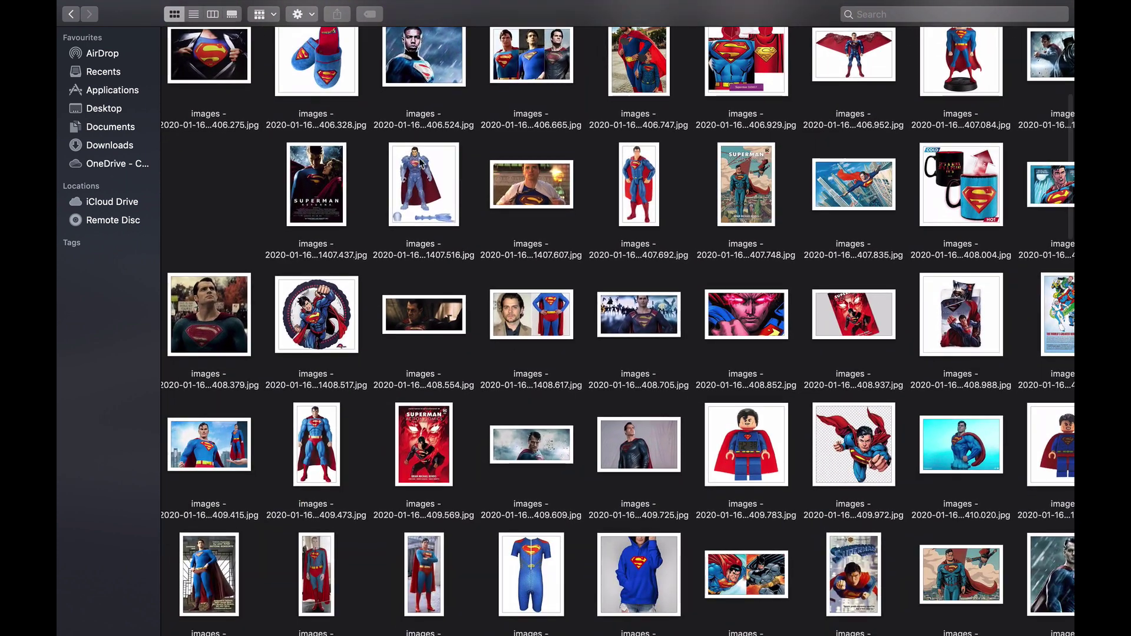
pyautogui.click(71, 14)
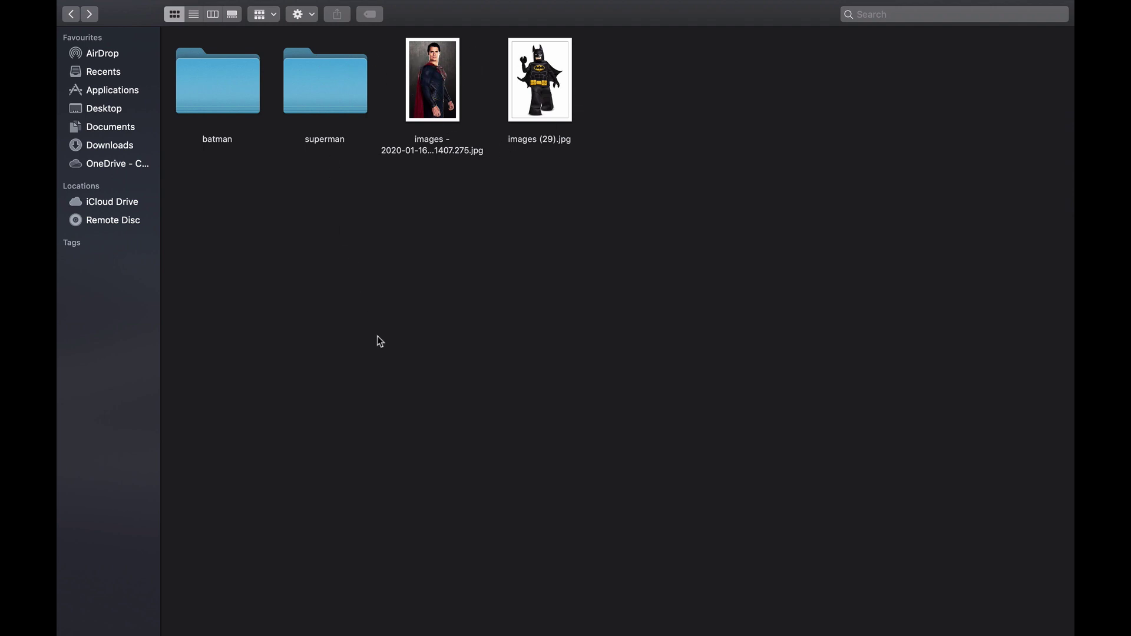
# Step: Switch to the Custom Vision projects page in the browser and start a new project named batmanvssuperman
pyautogui.press('super+Tab')
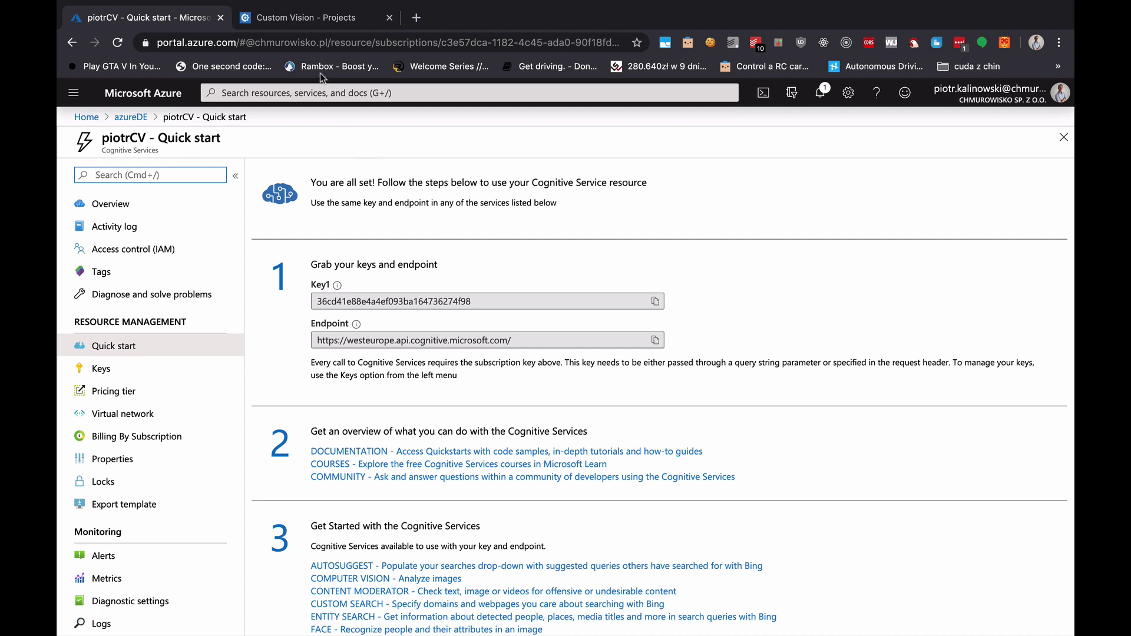
pyautogui.click(291, 20)
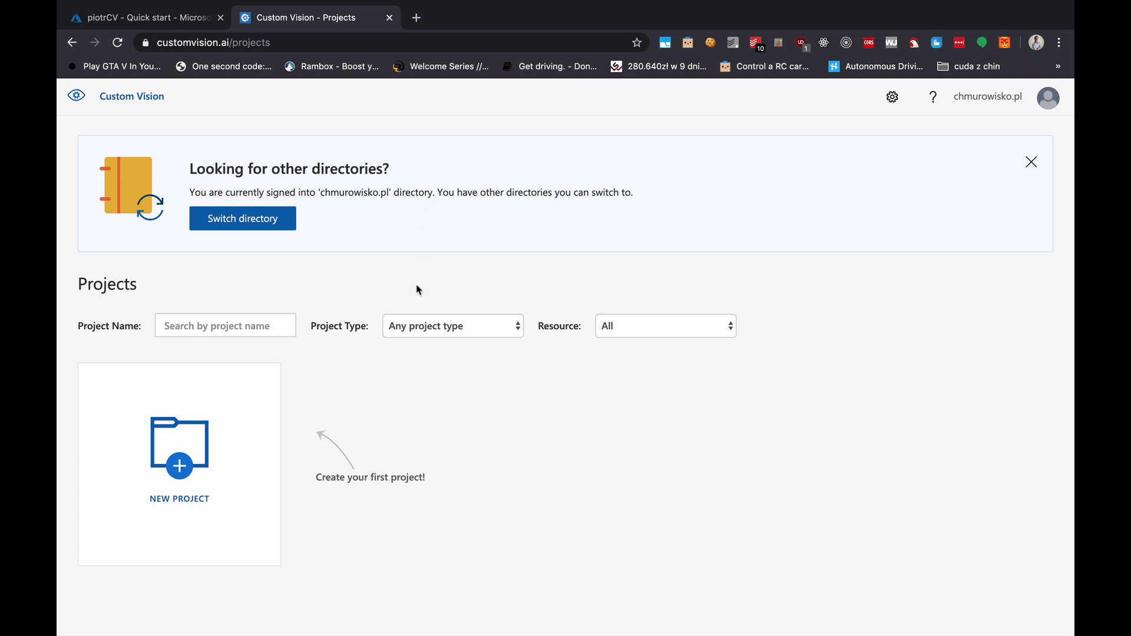
pyautogui.click(207, 465)
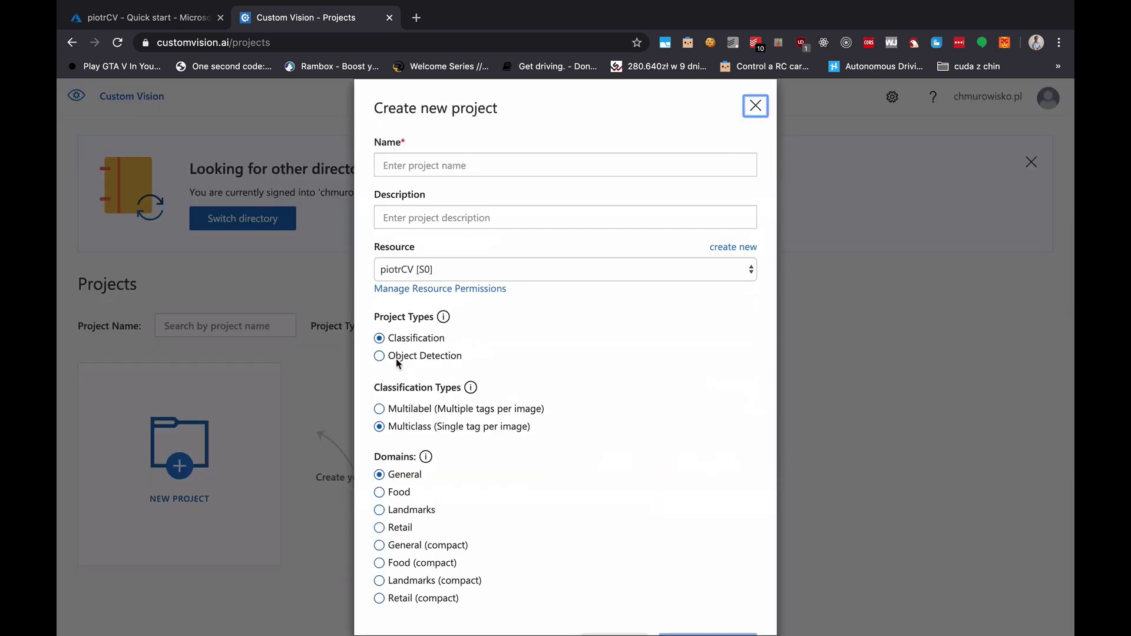
pyautogui.click(445, 165)
pyautogui.write('batm')
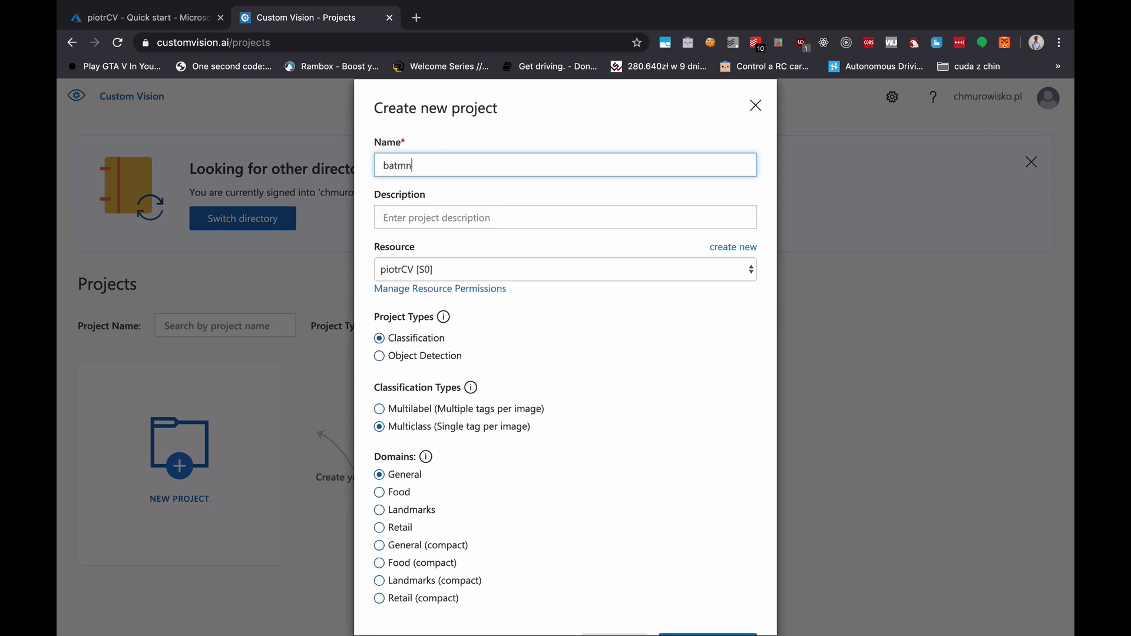
pyautogui.press('BackSpace')
pyautogui.write('manvssuperman')
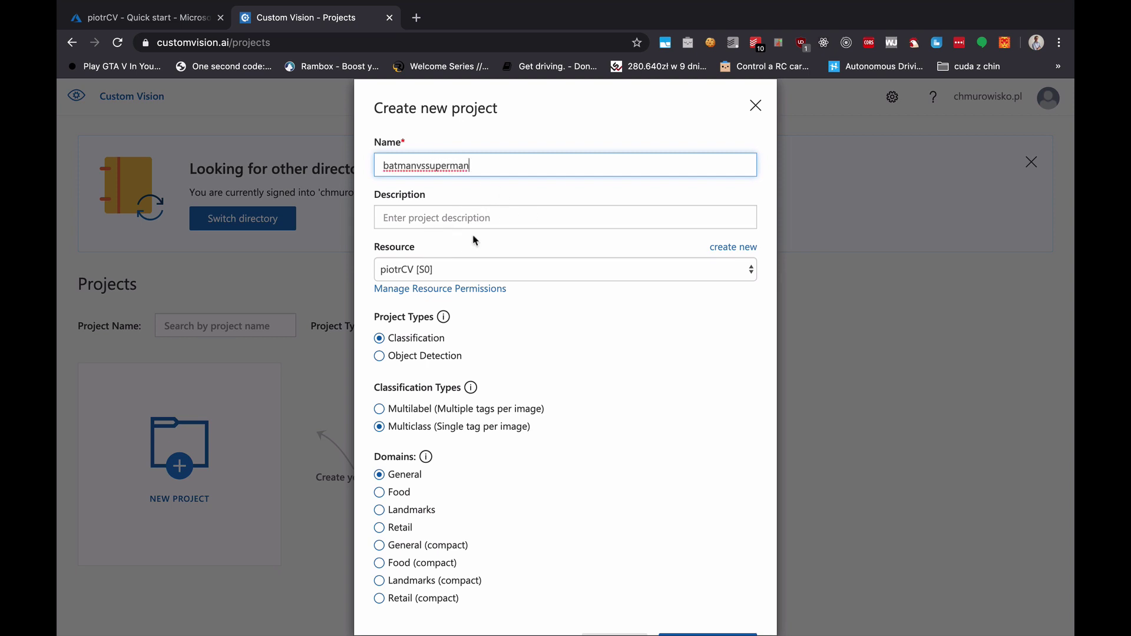
# Step: Choose the existing S0 resource and create the project as Classification, Multiclass, with the General domain
pyautogui.click(484, 269)
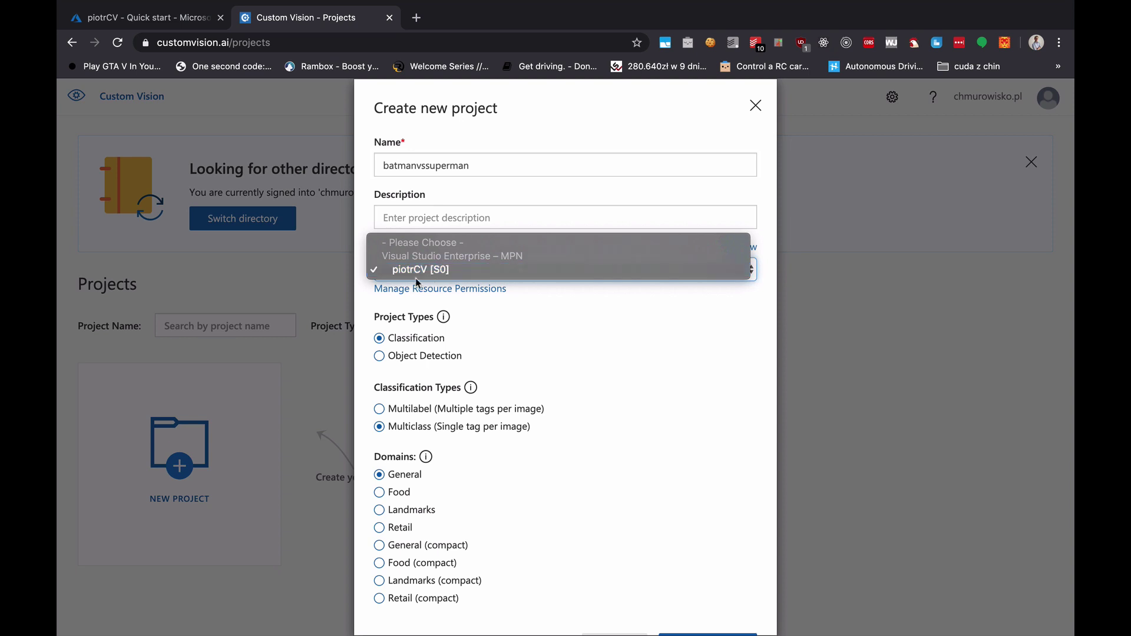
pyautogui.click(440, 274)
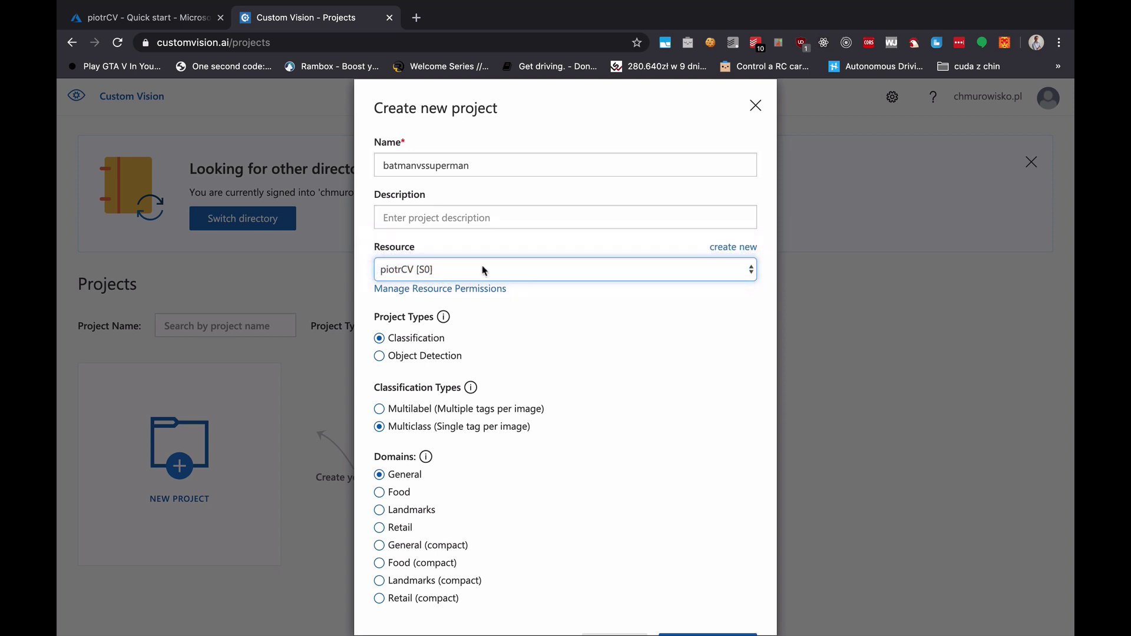
pyautogui.scroll(-1, 484, 270)
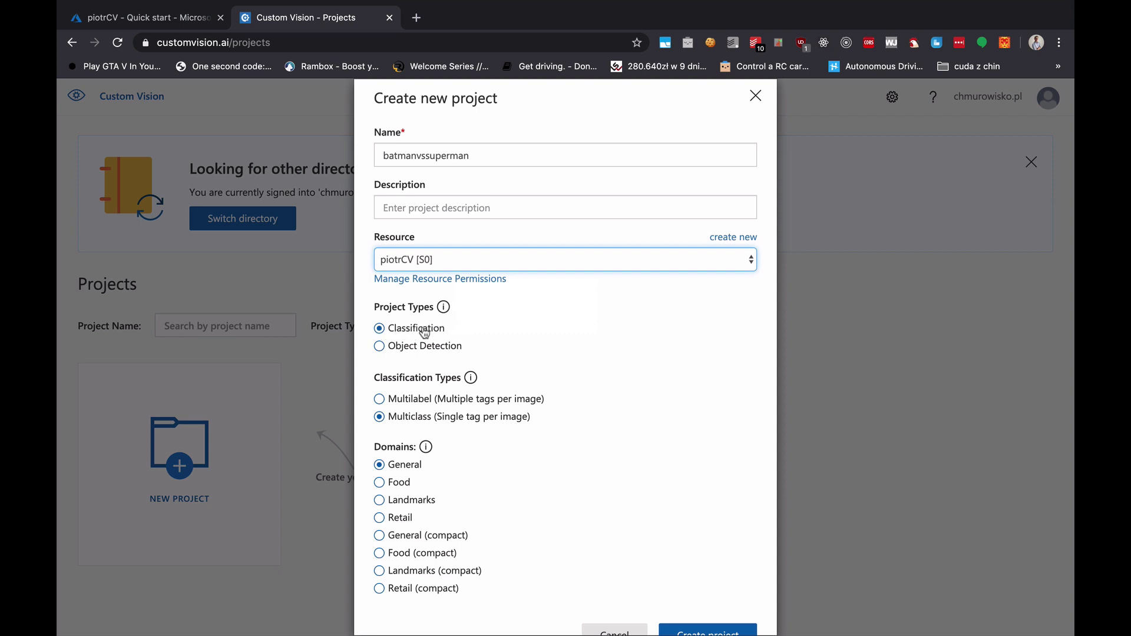
pyautogui.scroll(-2, 505, 328)
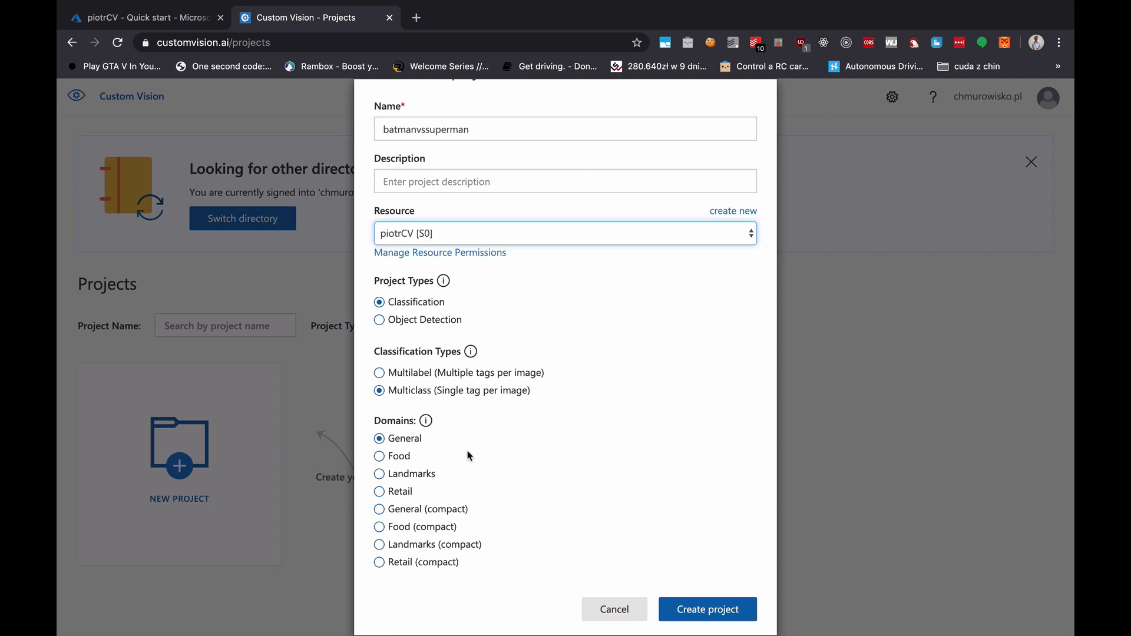
pyautogui.click(711, 613)
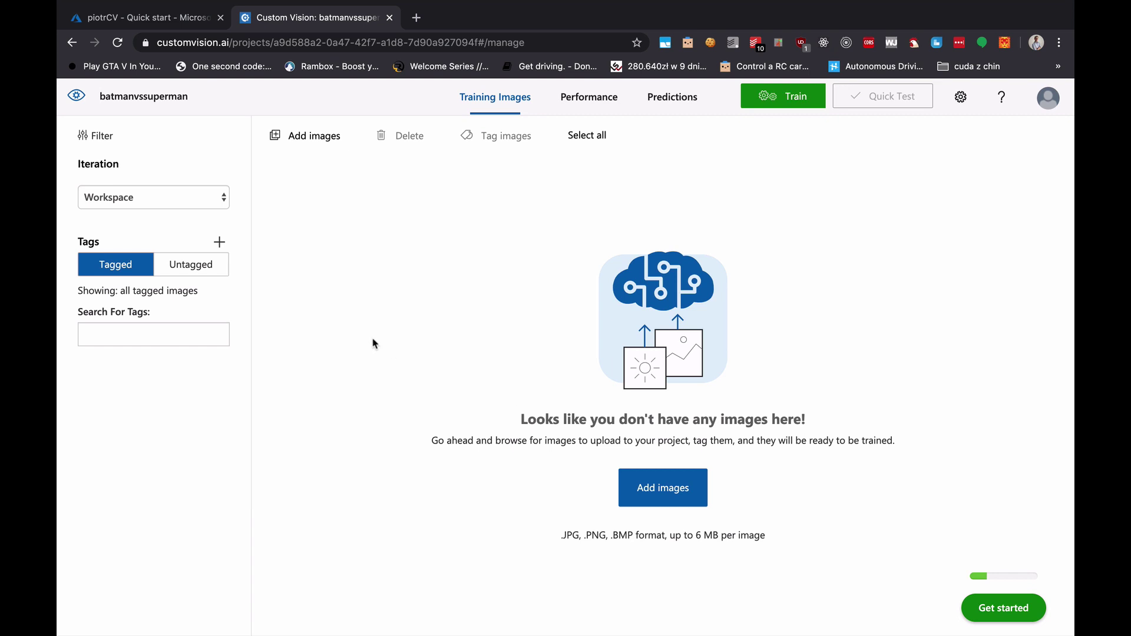
# Step: Upload all images from the batman folder to the project with the tag batman
pyautogui.click(311, 146)
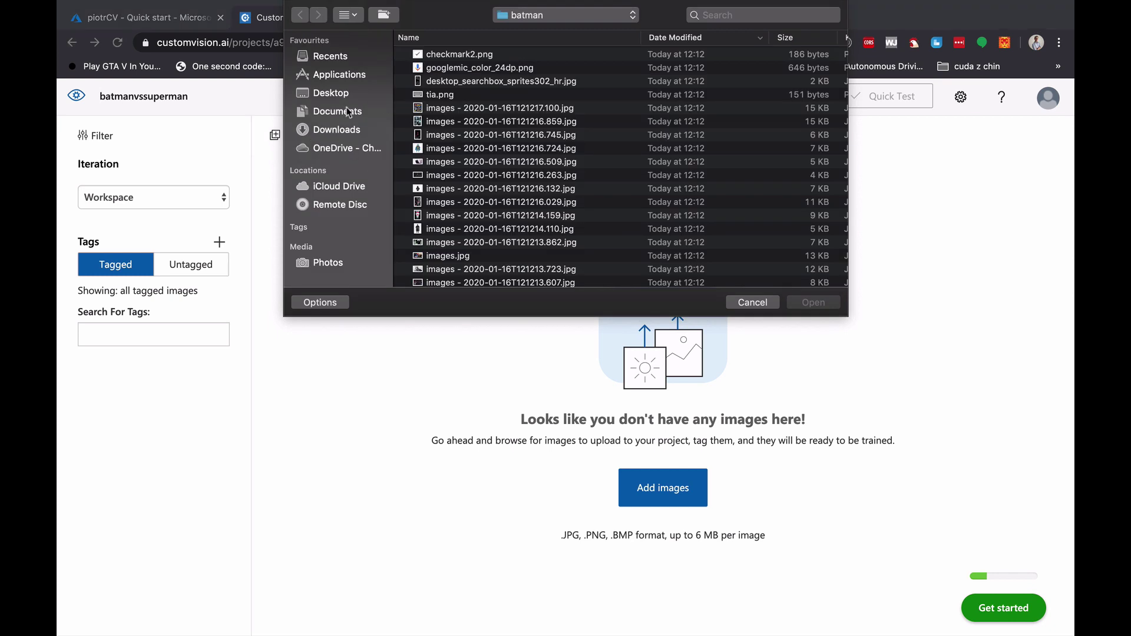
pyautogui.click(528, 149)
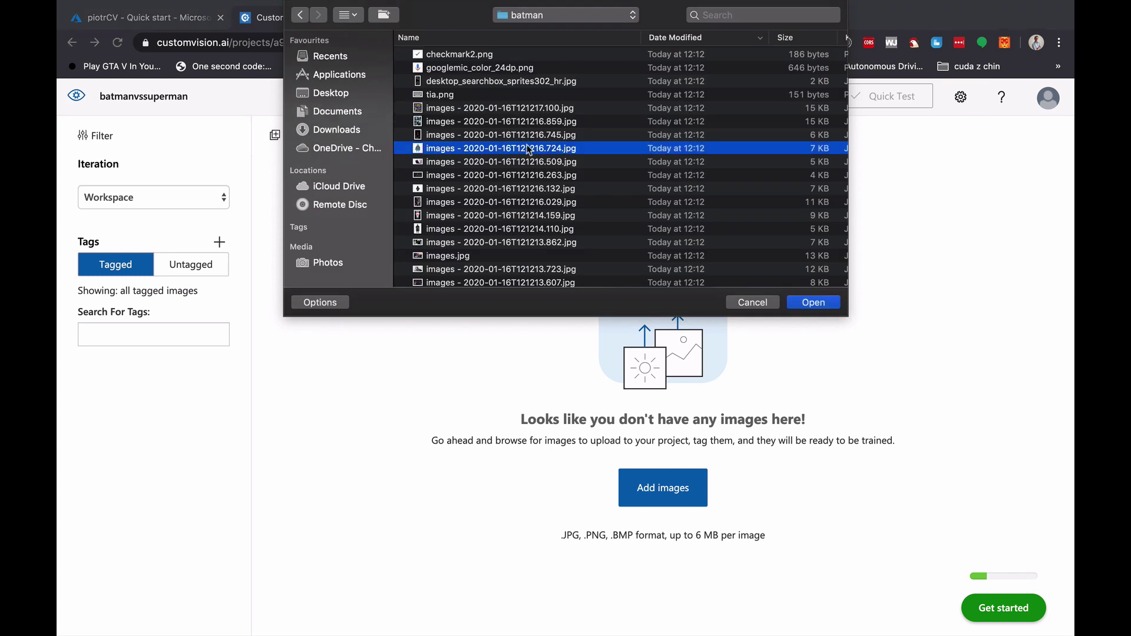
pyautogui.press('super+a')
pyautogui.click(810, 303)
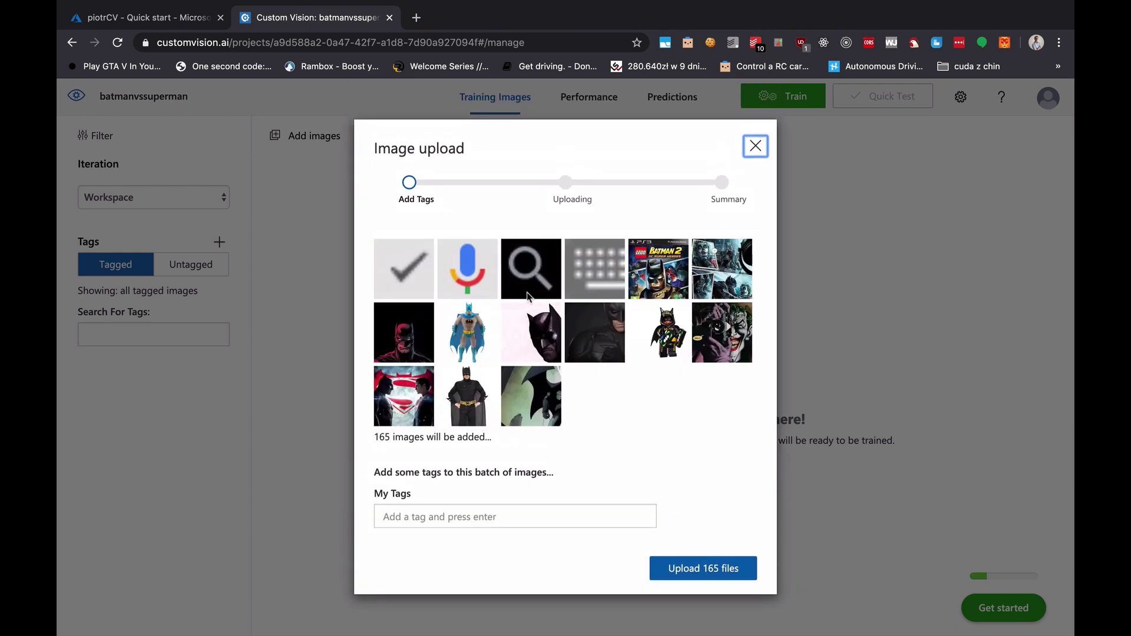
pyautogui.click(526, 511)
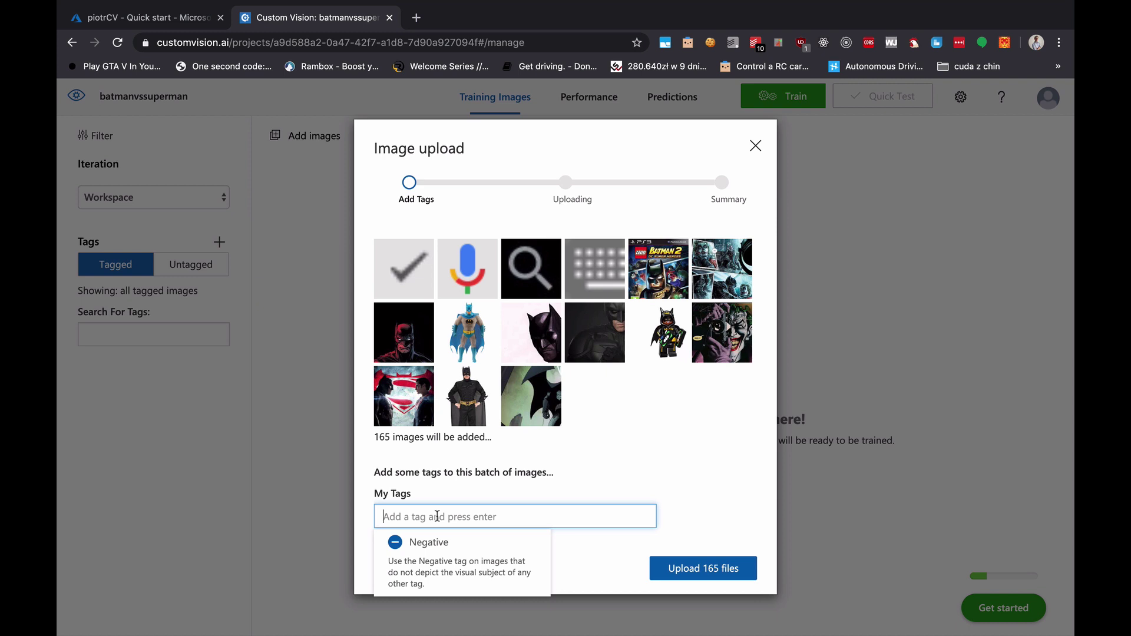
pyautogui.write('batman')
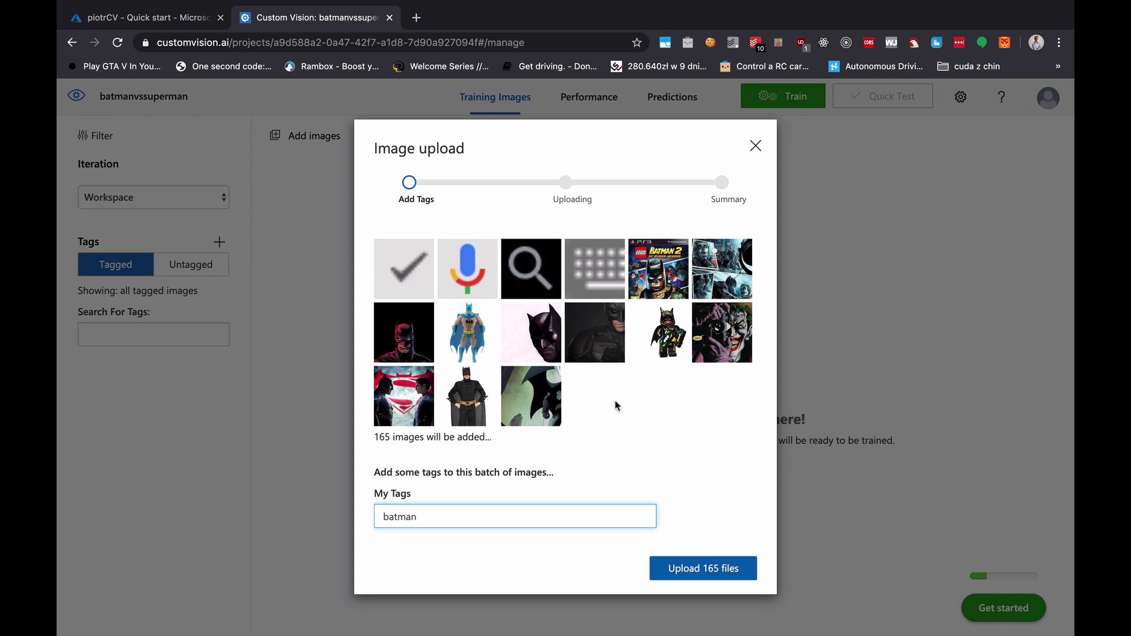
pyautogui.click(721, 569)
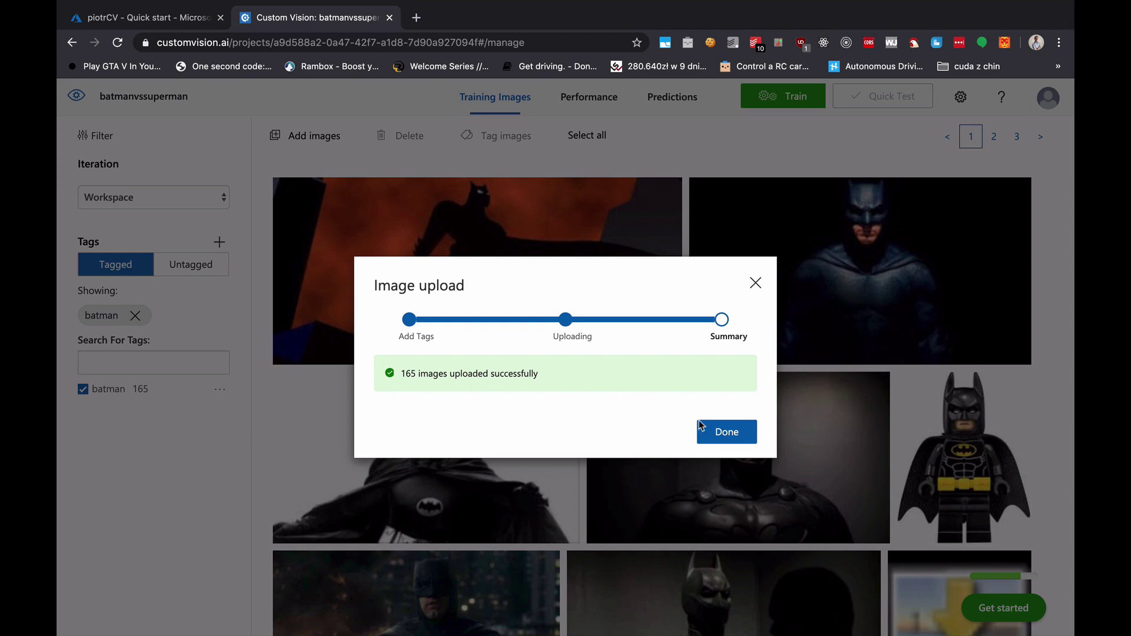
pyautogui.click(731, 434)
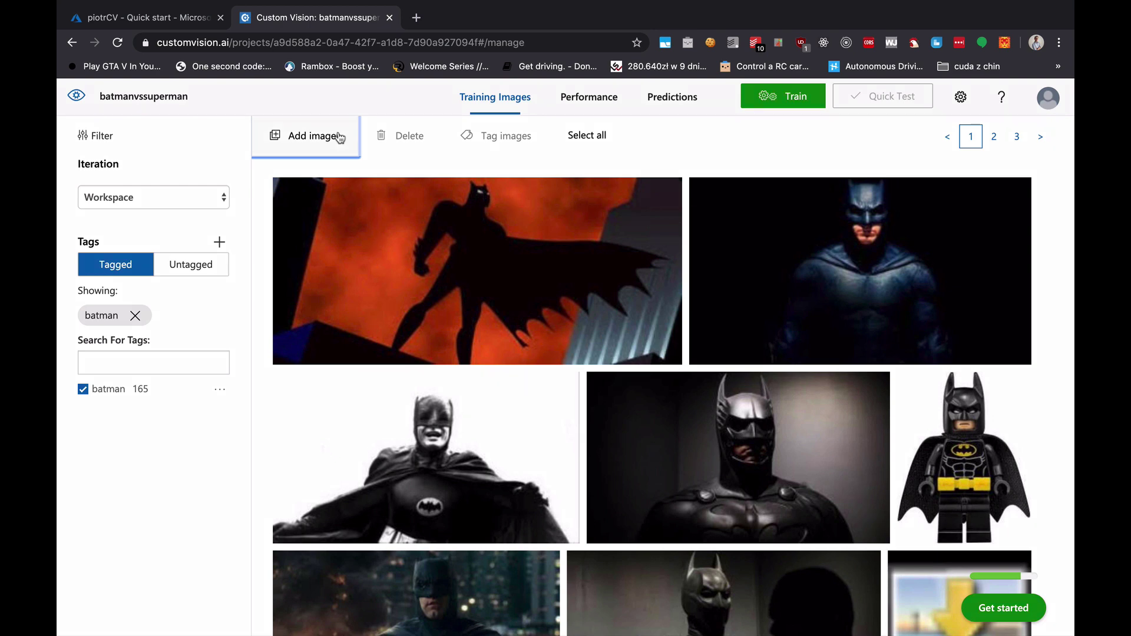
# Step: Upload all images from the superman folder inside customvision_demo with the tag superman
pyautogui.click(321, 139)
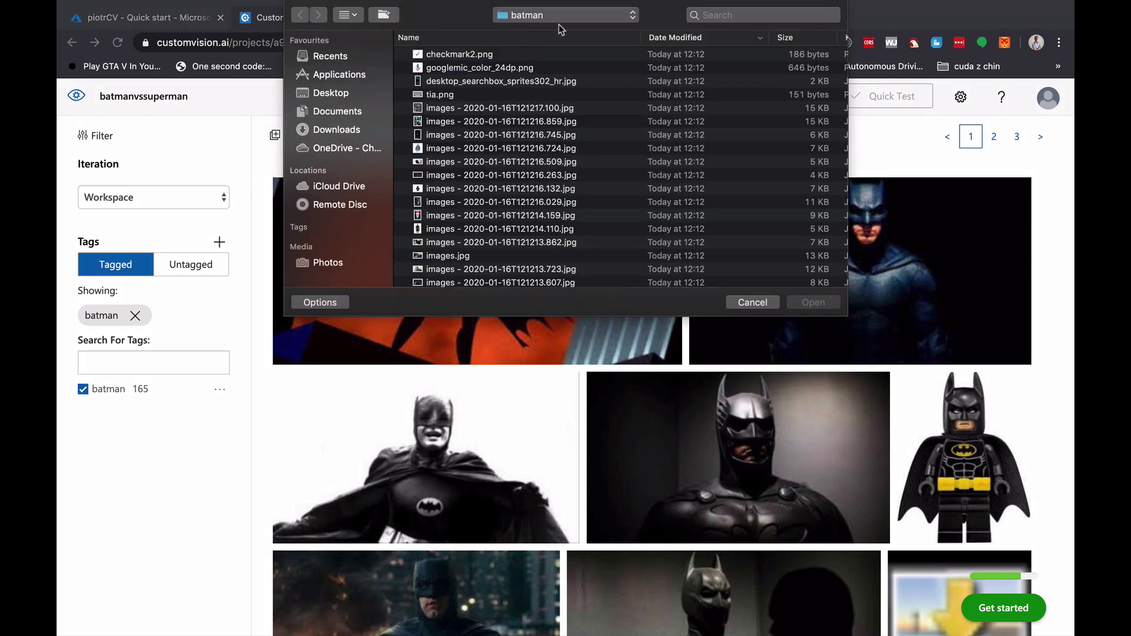
pyautogui.click(559, 16)
pyautogui.click(560, 30)
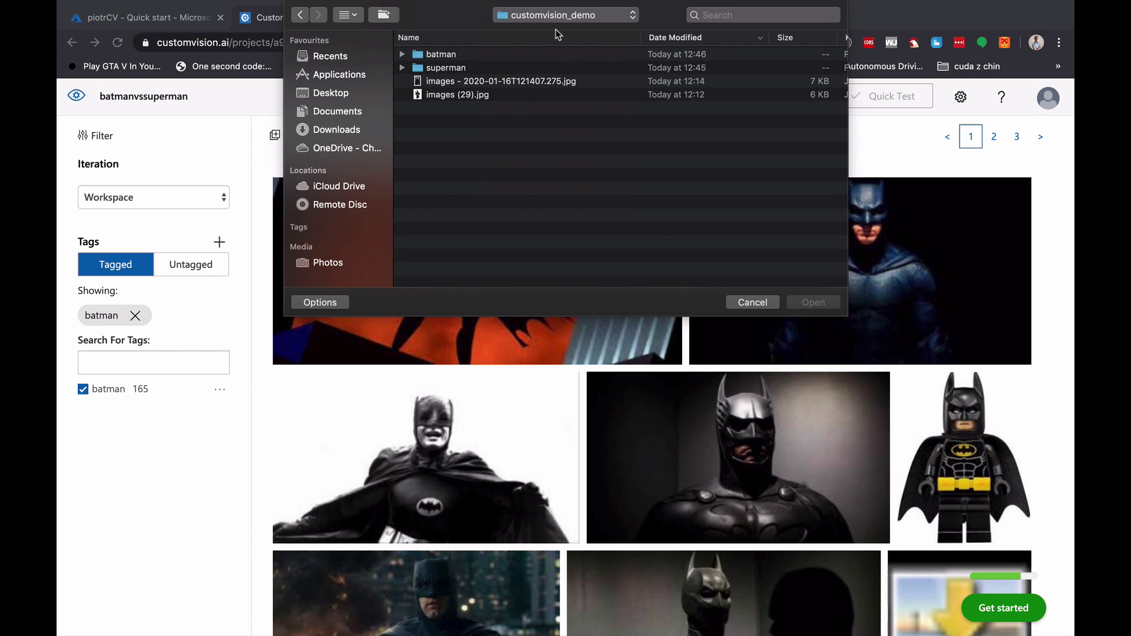
pyautogui.doubleClick(454, 66)
pyautogui.click(465, 136)
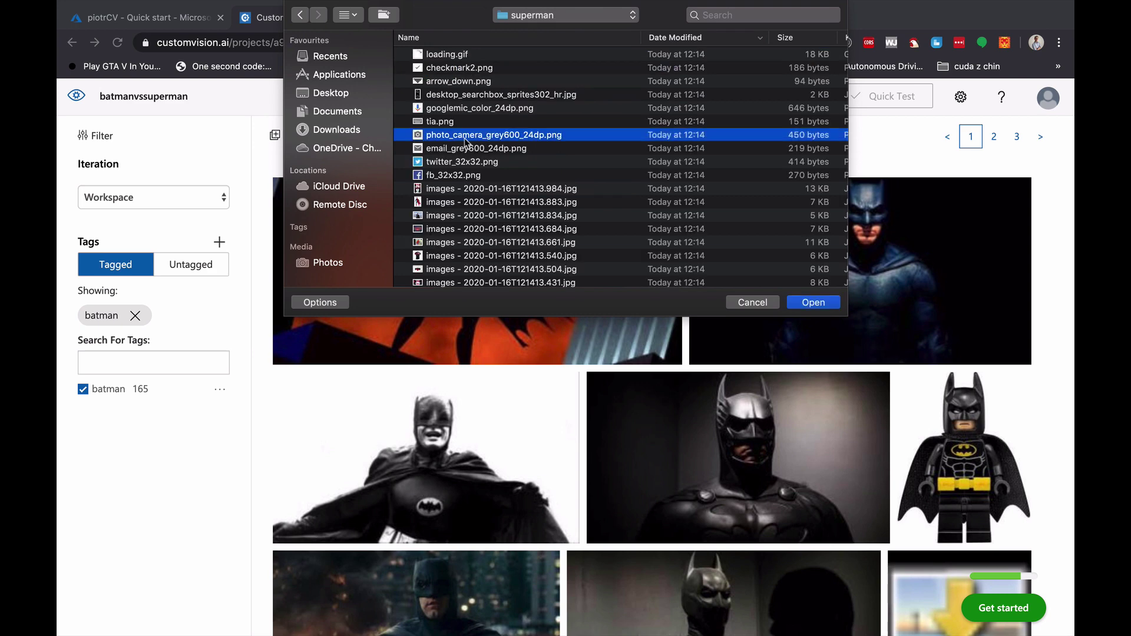
pyautogui.press('super+a')
pyautogui.click(813, 303)
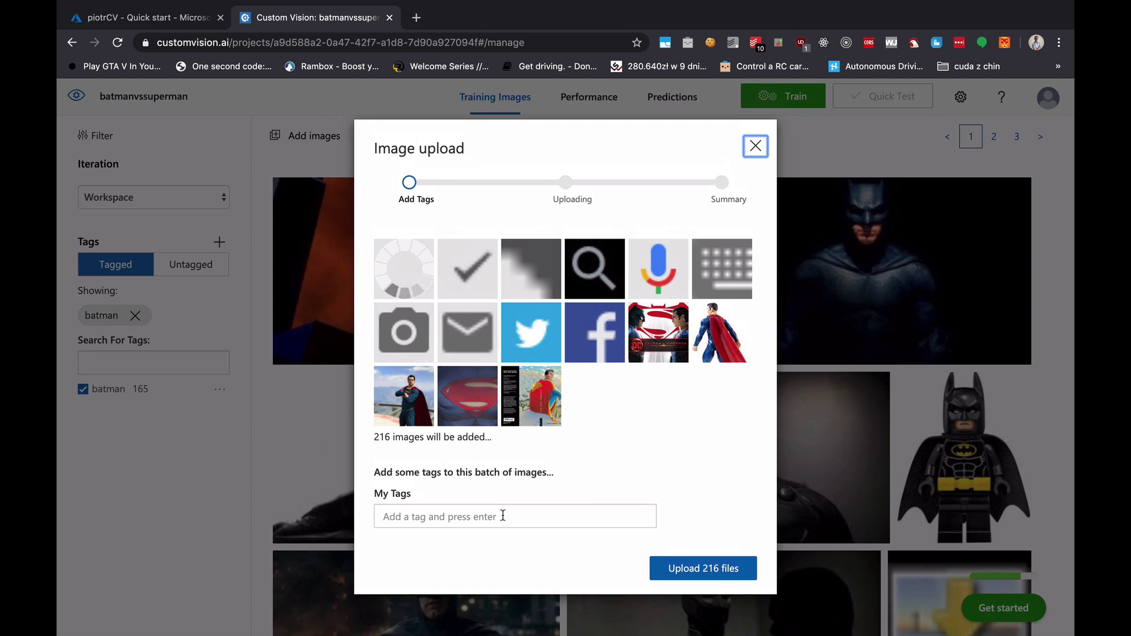
pyautogui.click(501, 517)
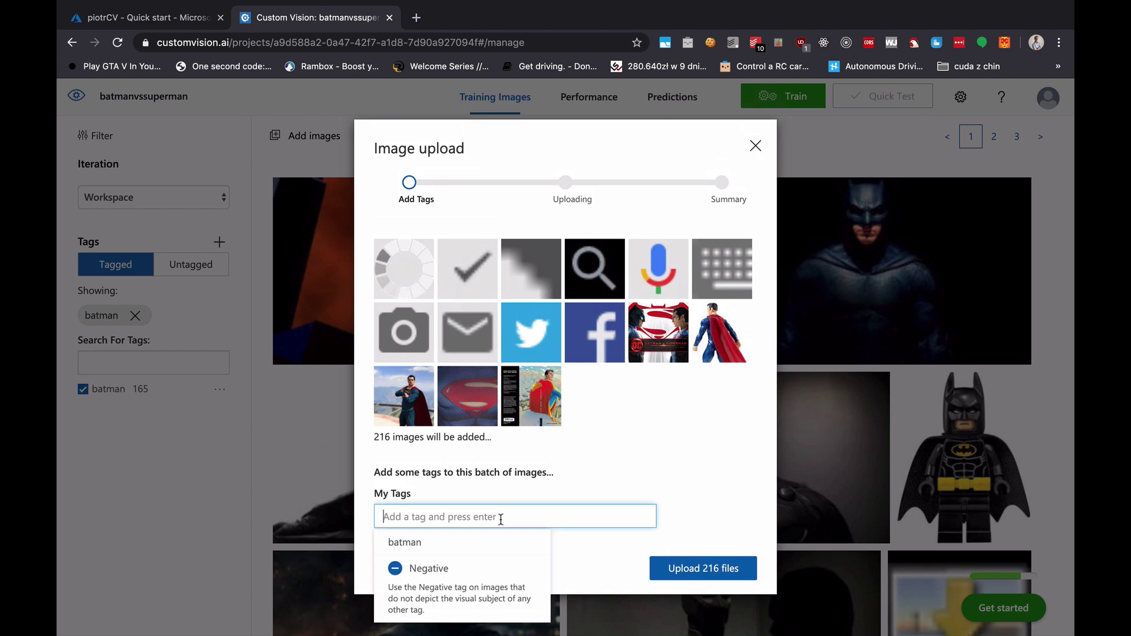
pyautogui.write('superman')
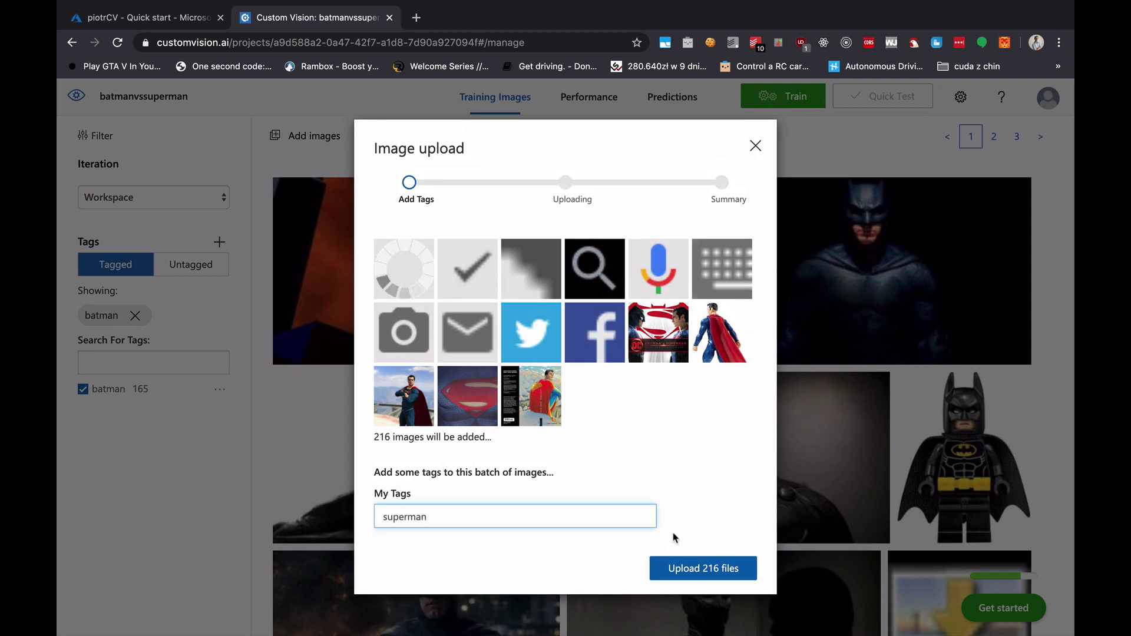
pyautogui.click(726, 566)
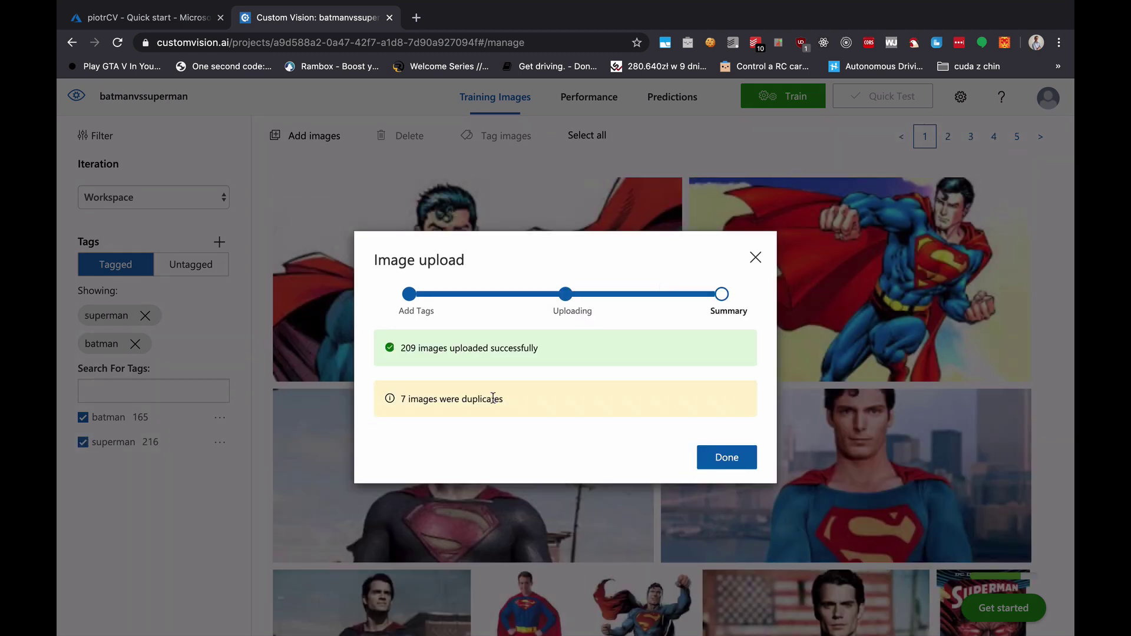
pyautogui.click(755, 464)
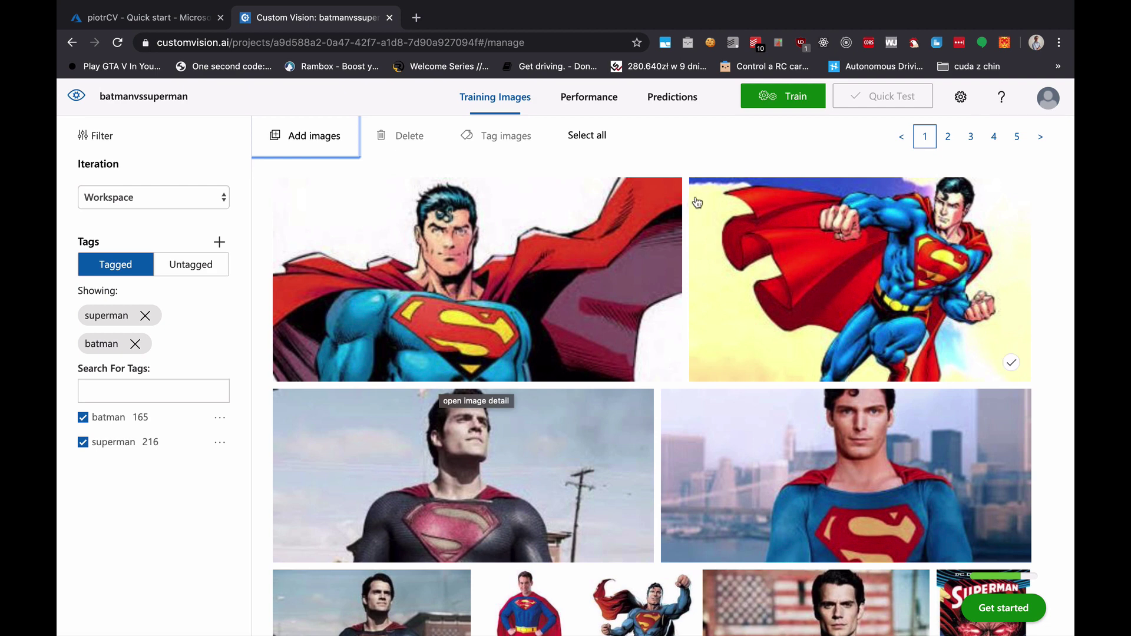
# Step: Train the batmanvssuperman model with Quick Training and review the precision, recall and AP results of the iteration
pyautogui.click(787, 96)
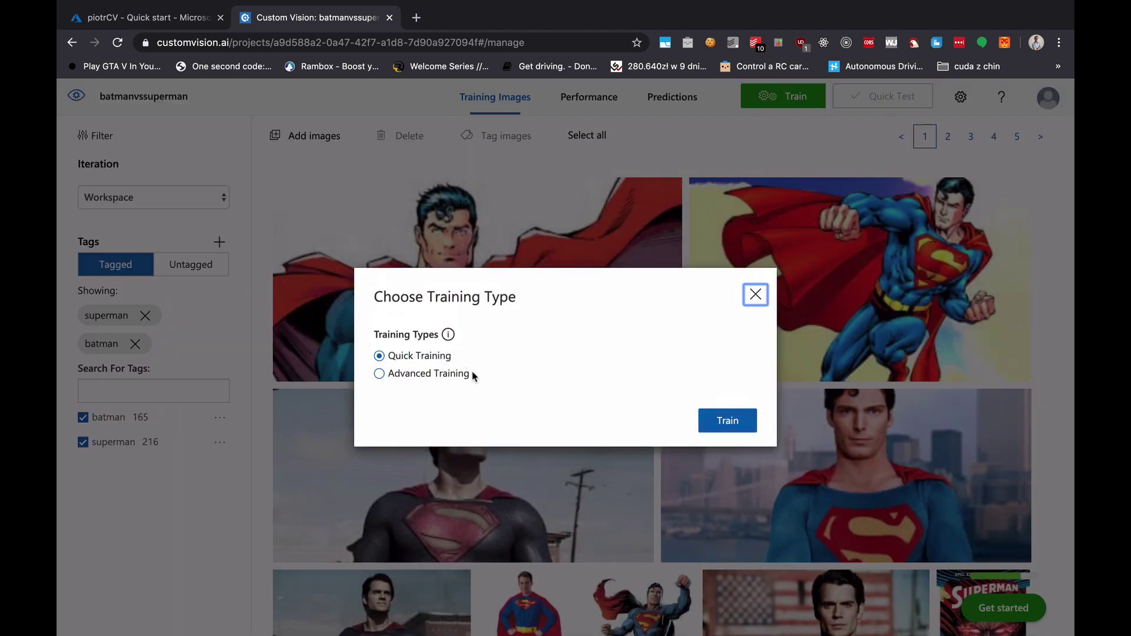
pyautogui.click(445, 375)
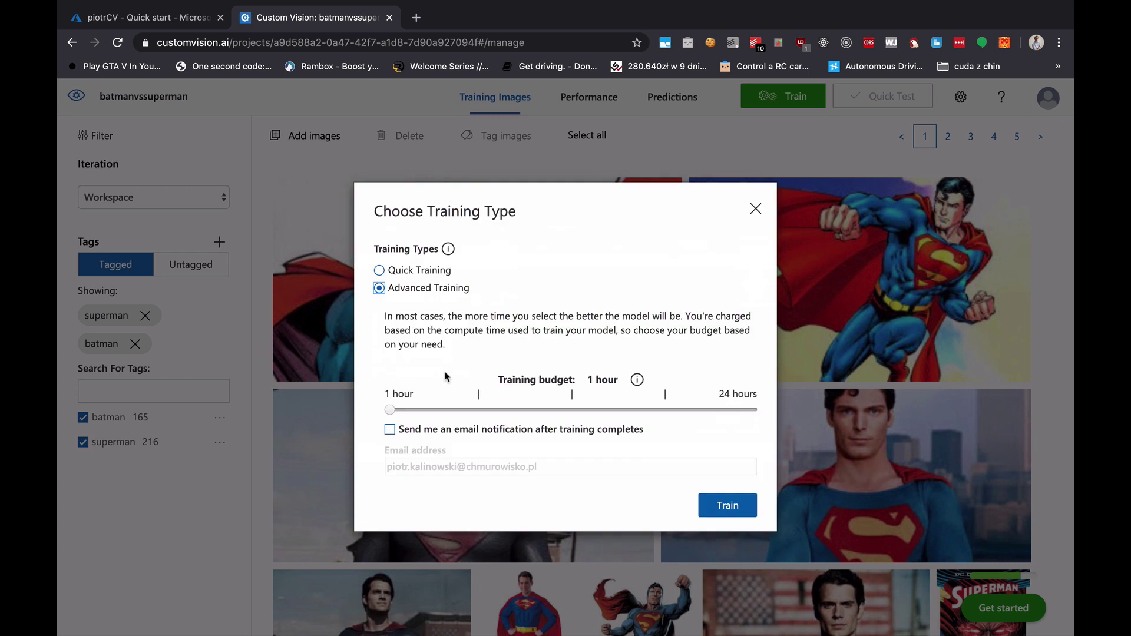
pyautogui.click(380, 271)
pyautogui.click(724, 420)
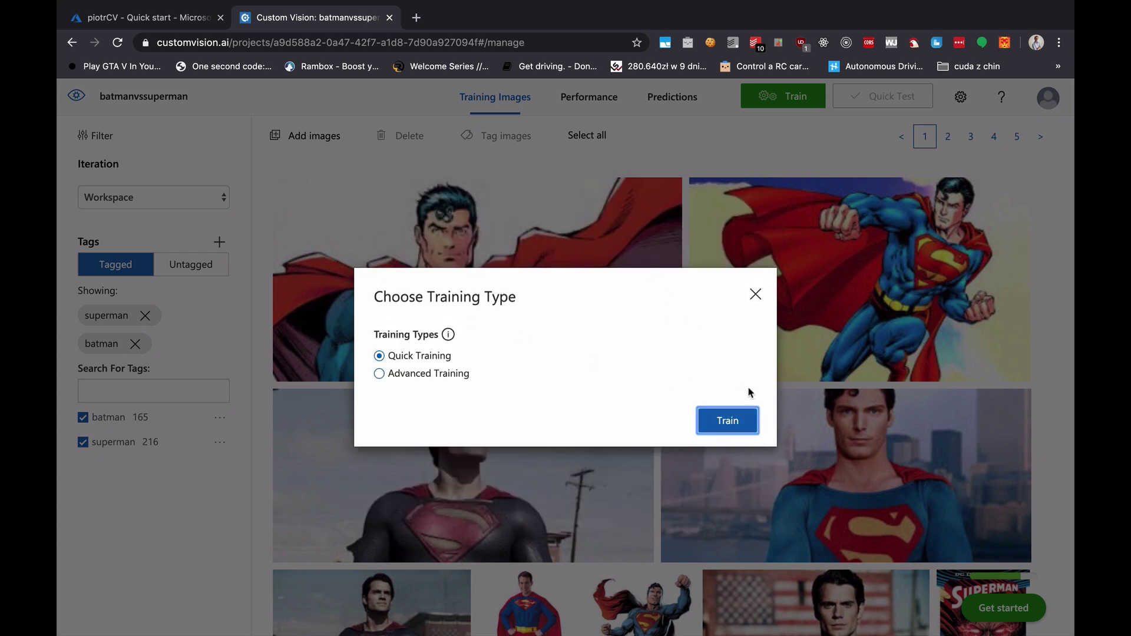
pyautogui.click(725, 420)
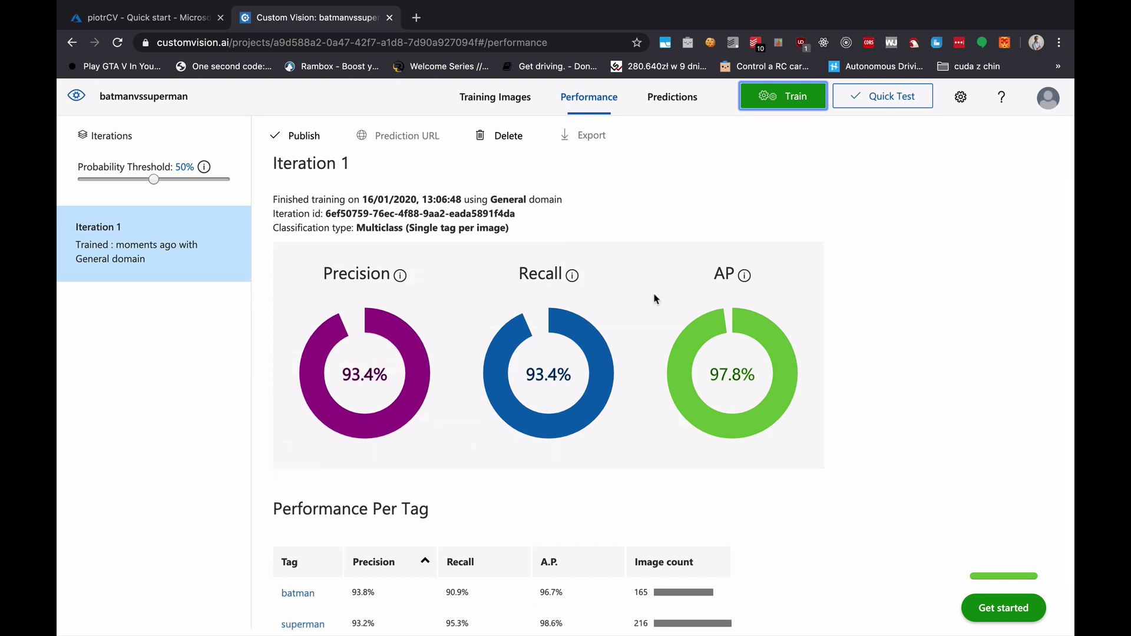
pyautogui.scroll(-1, 659, 298)
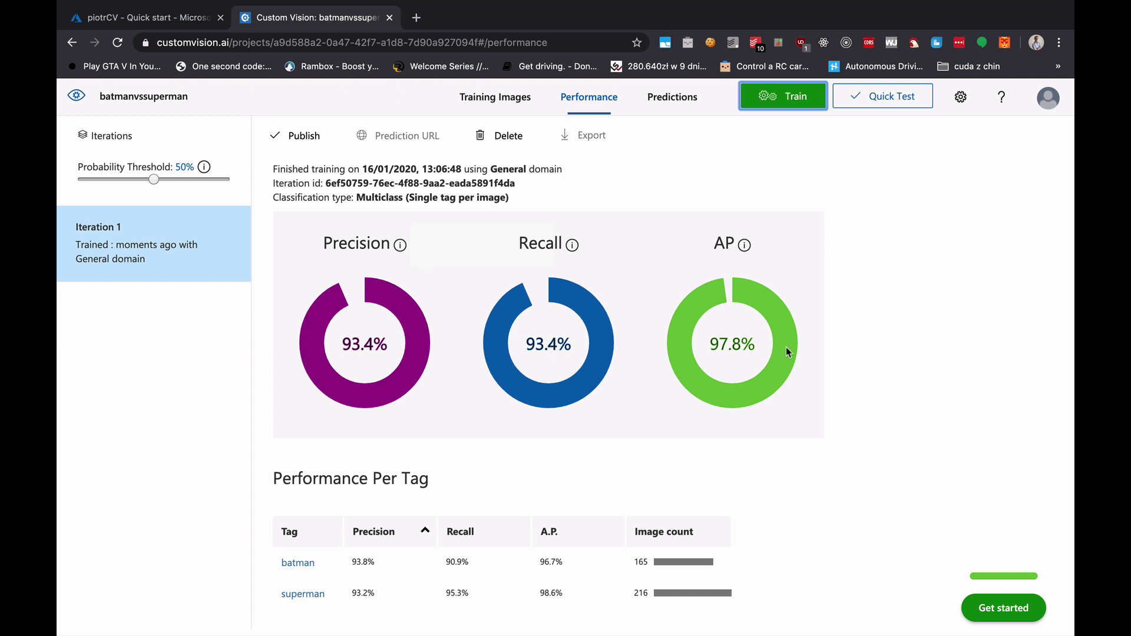
pyautogui.scroll(1, 786, 348)
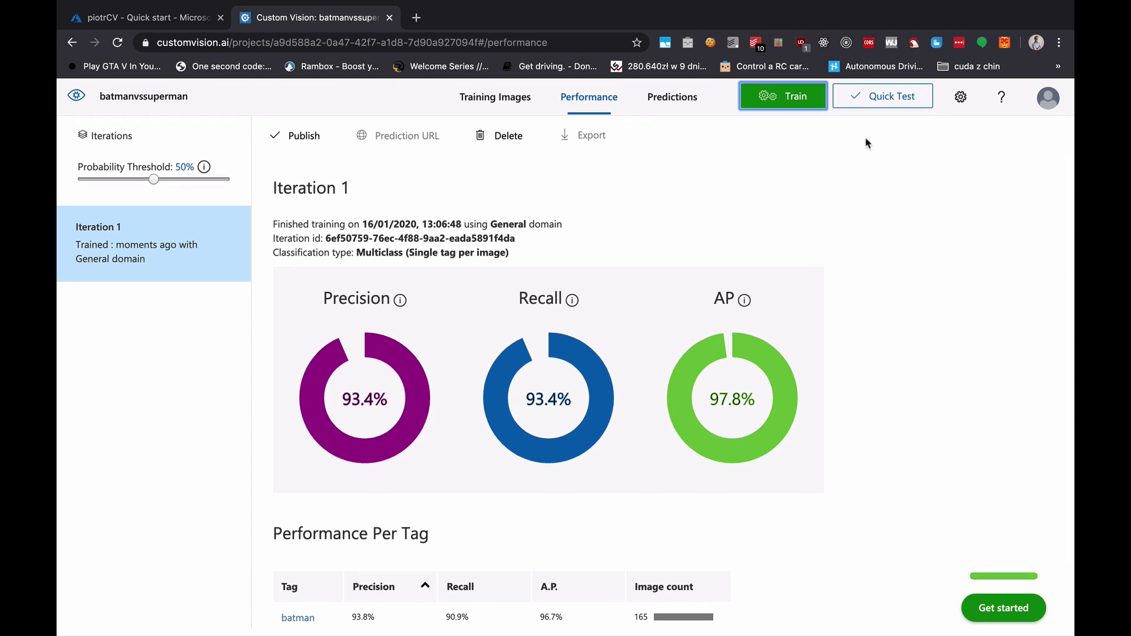
# Step: Quick-test Iteration 1 with the local files images - 2020-01-16T121407.275.jpg and images (29).jpg from the customvision_demo folder
pyautogui.click(896, 99)
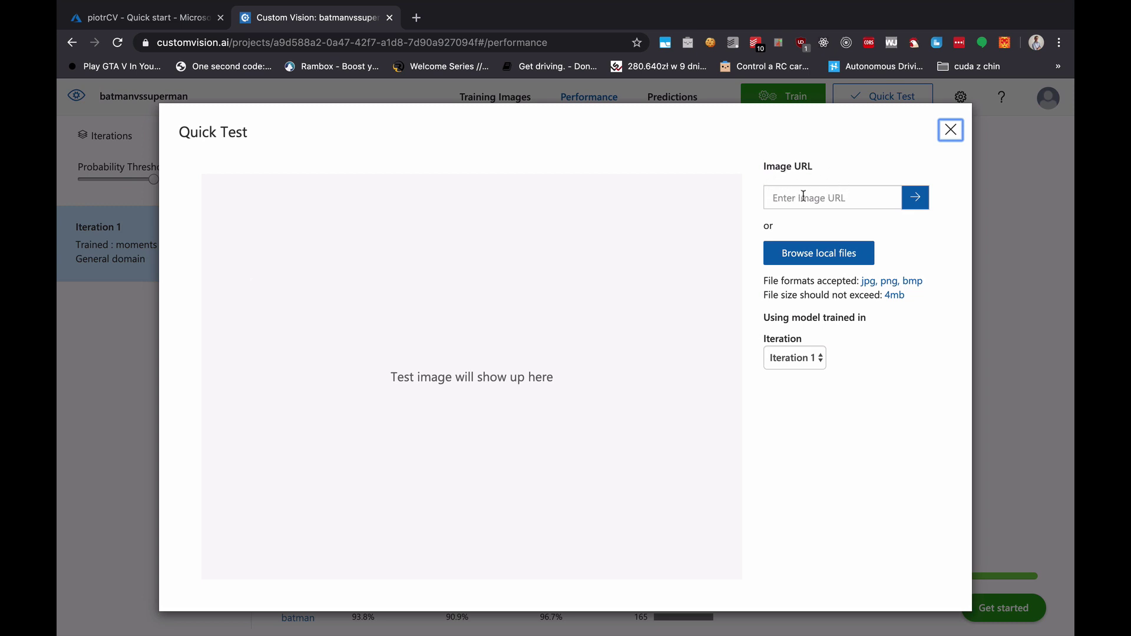
pyautogui.click(823, 258)
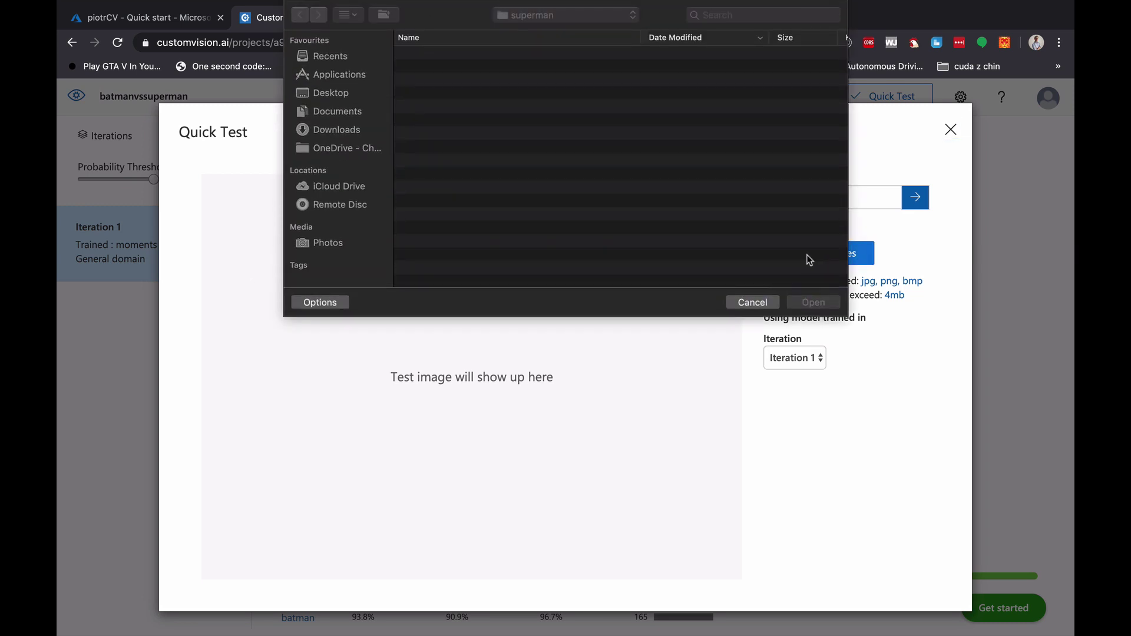
pyautogui.click(570, 18)
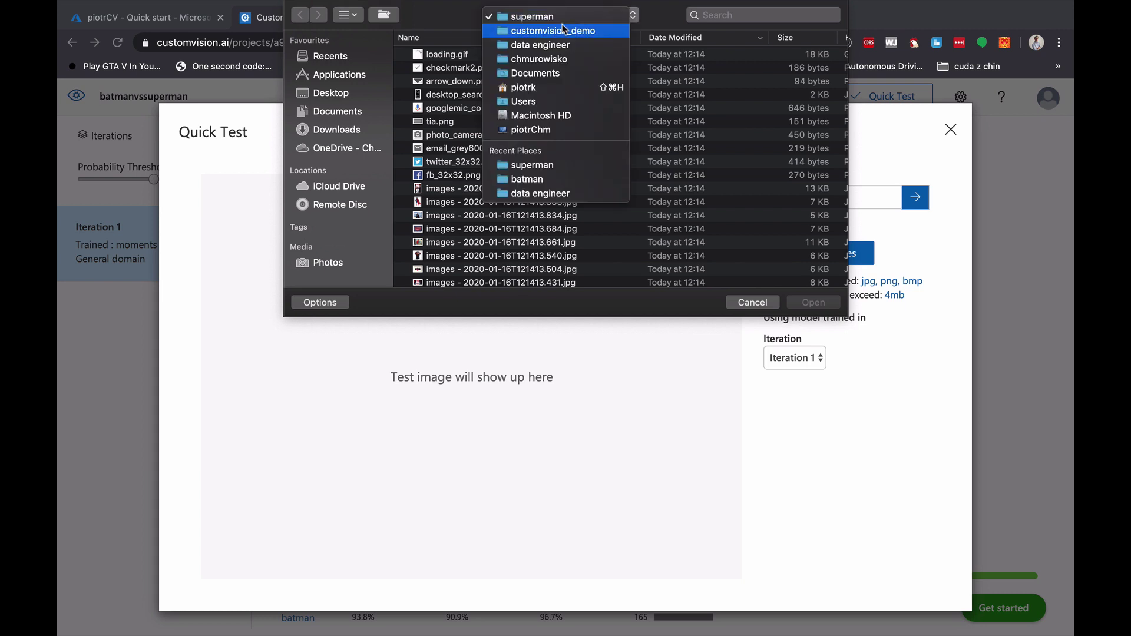
pyautogui.click(565, 31)
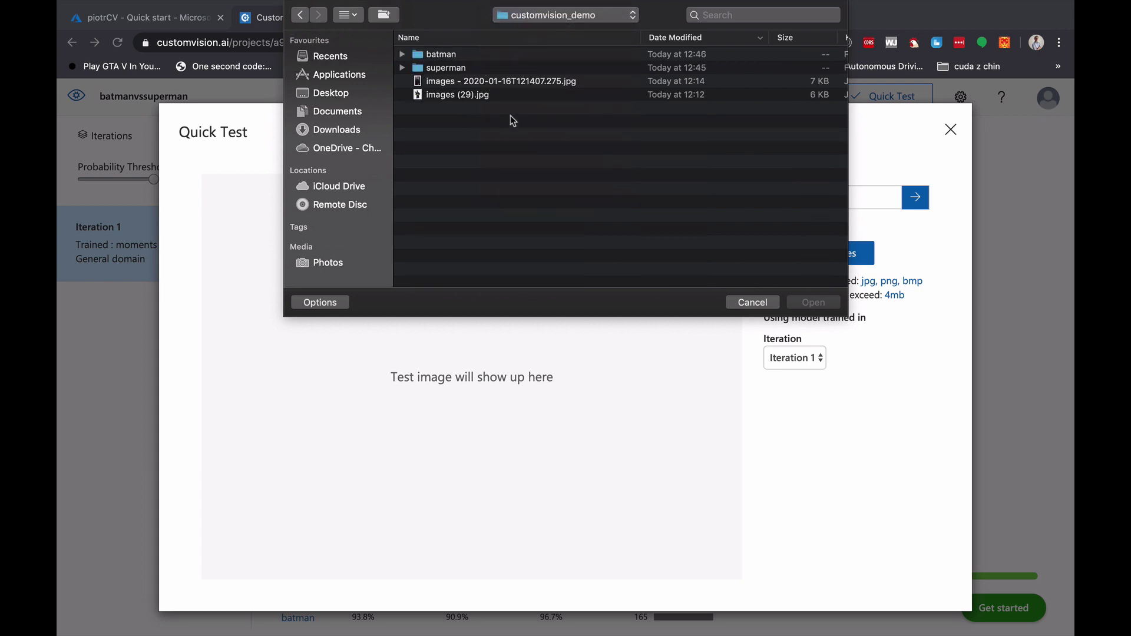
pyautogui.click(485, 82)
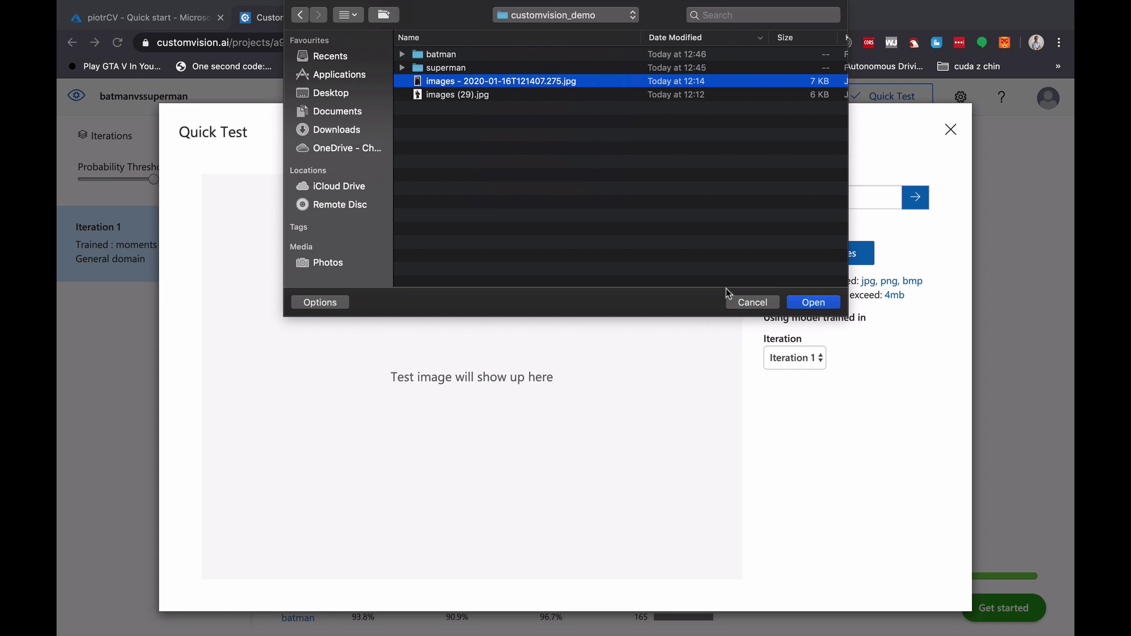
pyautogui.click(802, 302)
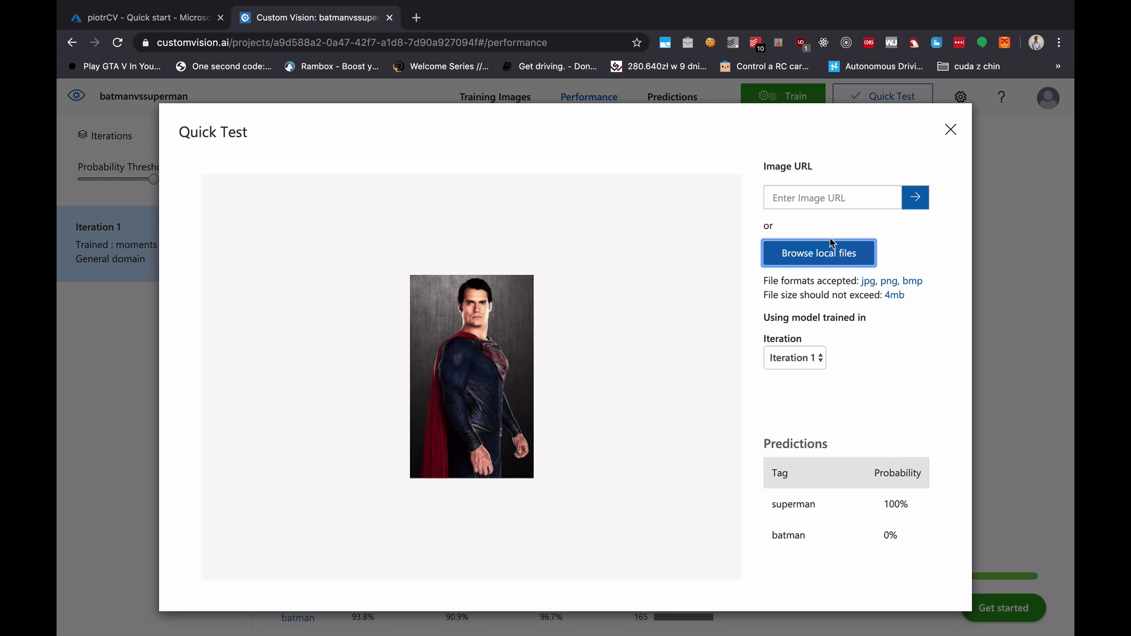
pyautogui.click(837, 254)
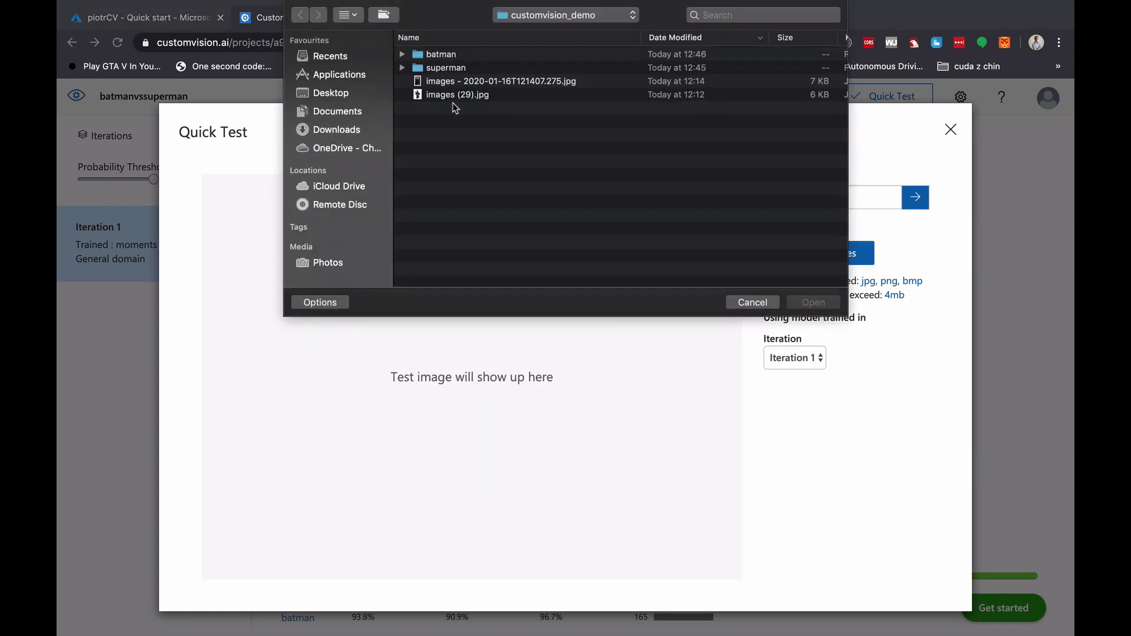
pyautogui.doubleClick(464, 94)
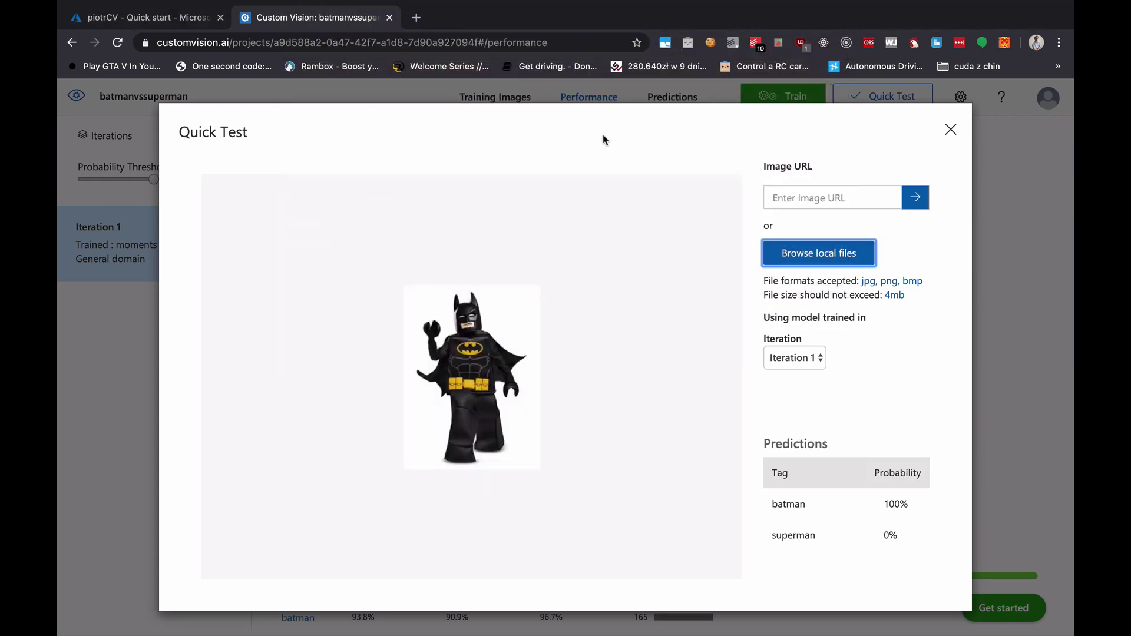